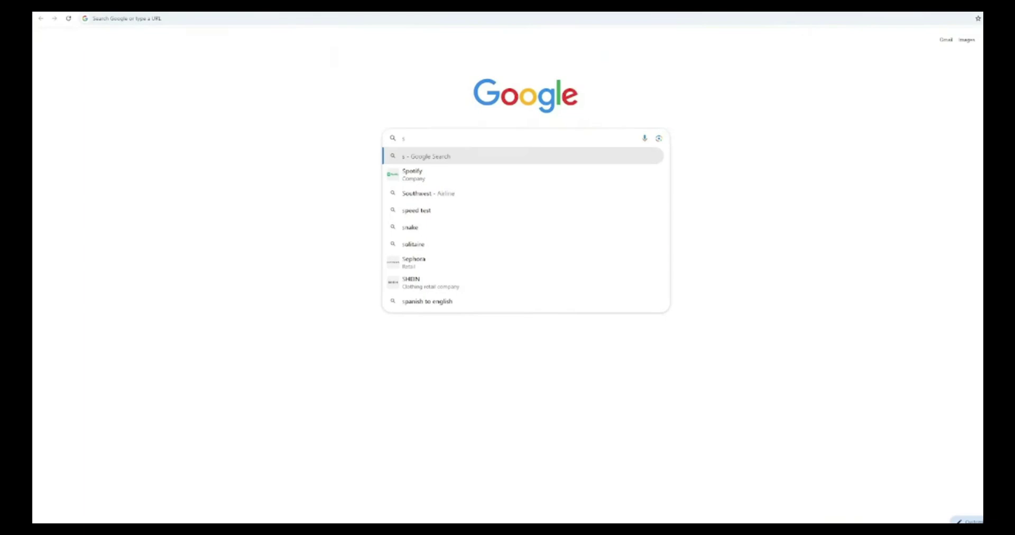
Search Google for a speed test, open speedtest.net and run the connection test, dismissing the location request.
click(422, 211)
click(188, 257)
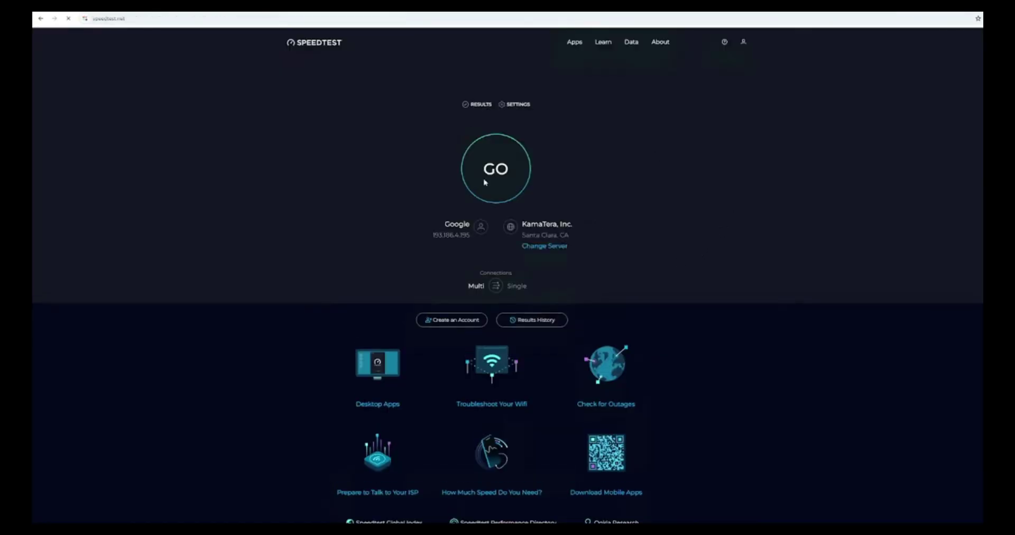
click(484, 182)
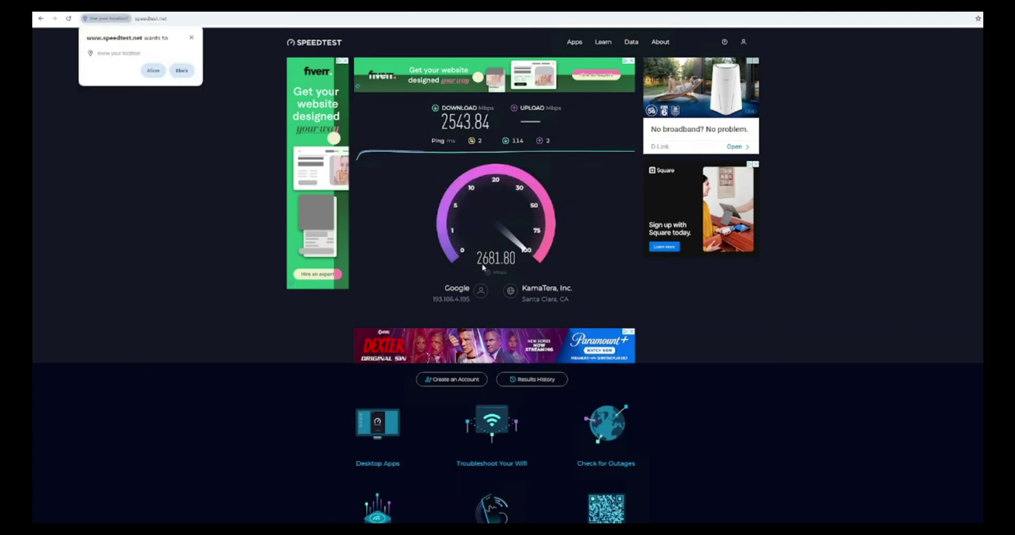
click(192, 38)
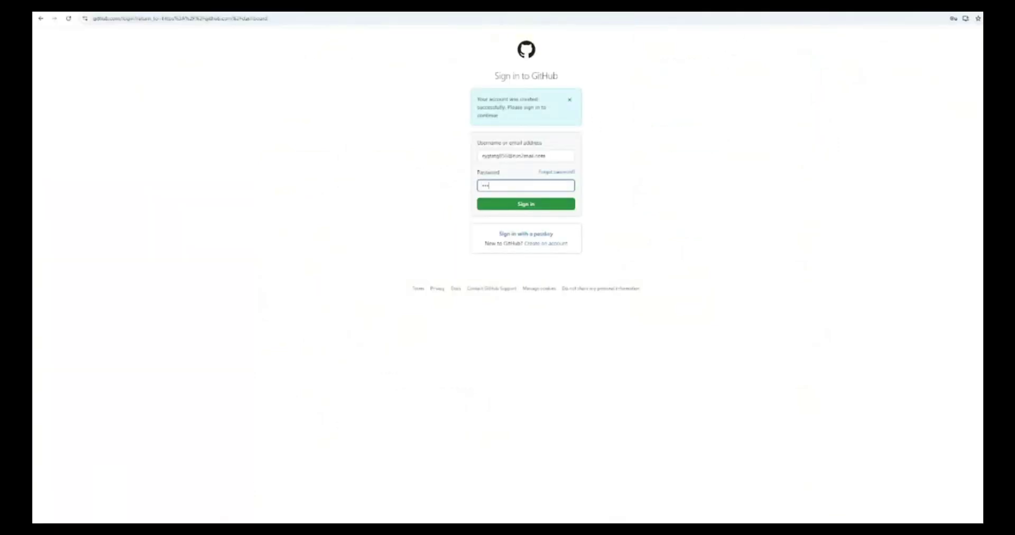
Enter the GitHub account password, sign in, and save the login in the browser.
text(*****)
key(Return)
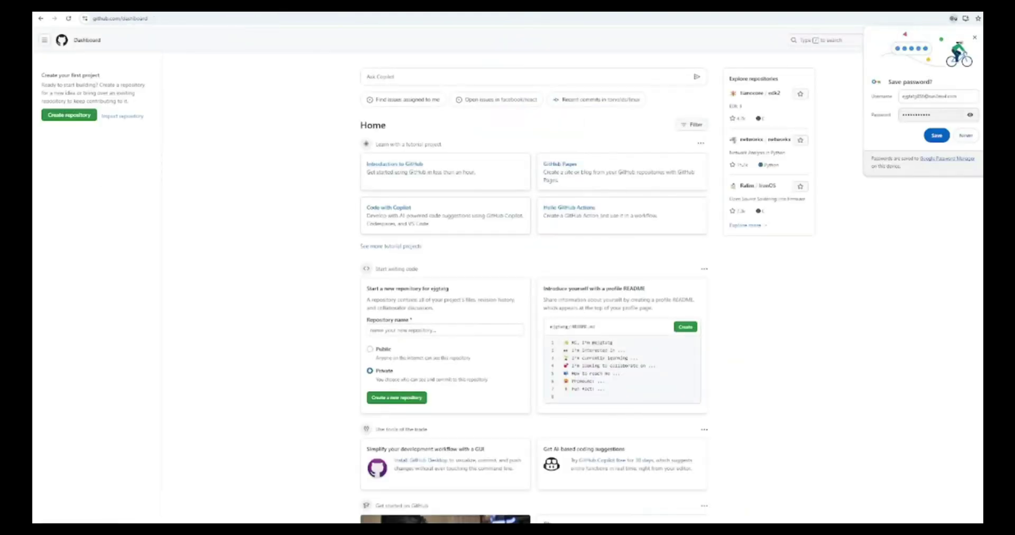
click(936, 136)
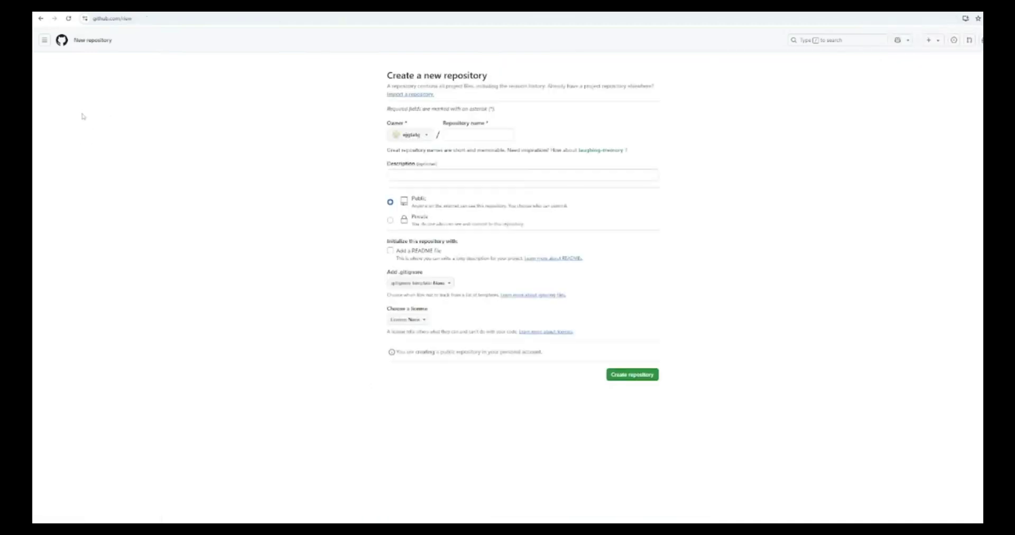
Open GitHub Codespaces and create a codespace from the Blank quick start template.
key(ctrl+plus)
key(ctrl+plus)
key(ctrl+plus)
key(ctrl+plus)
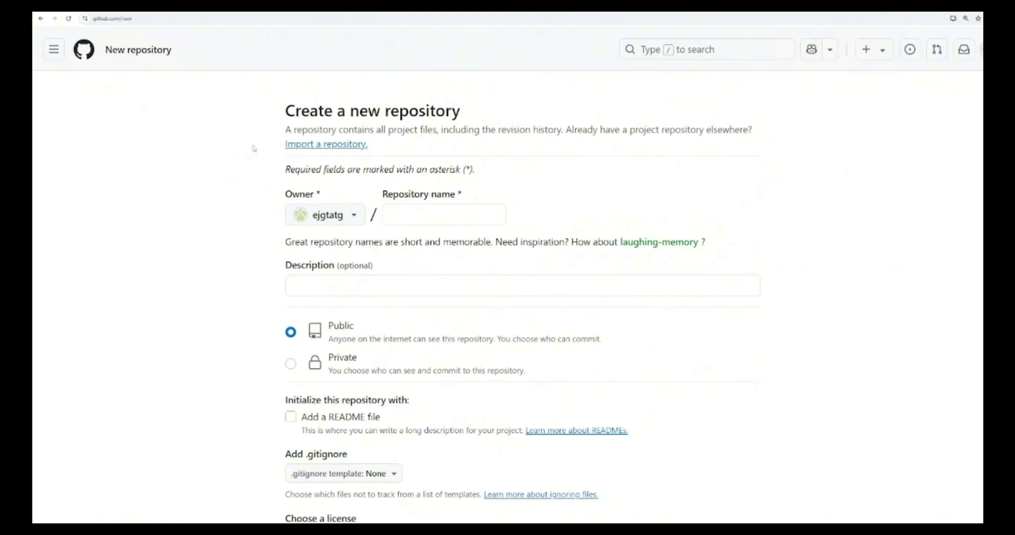
click(54, 50)
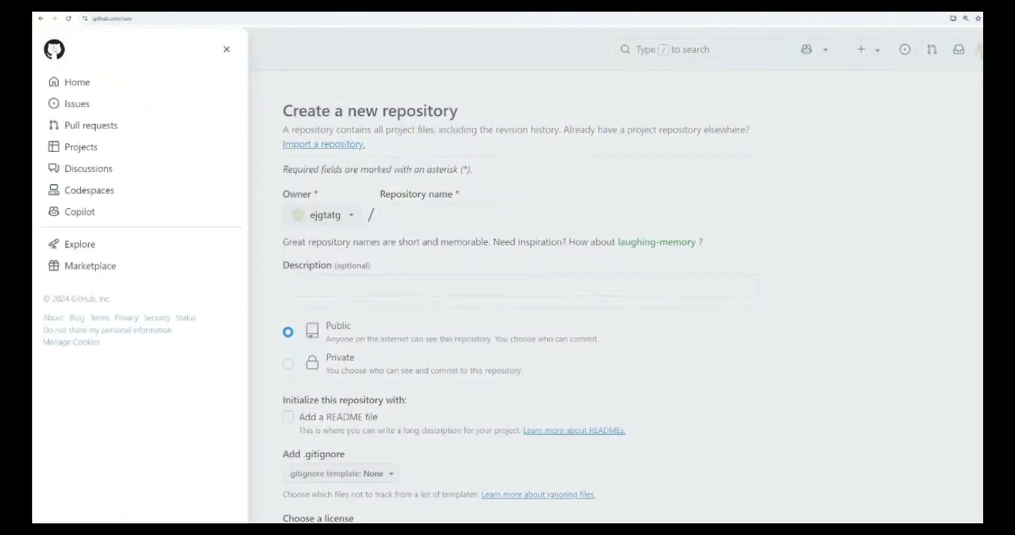
click(93, 196)
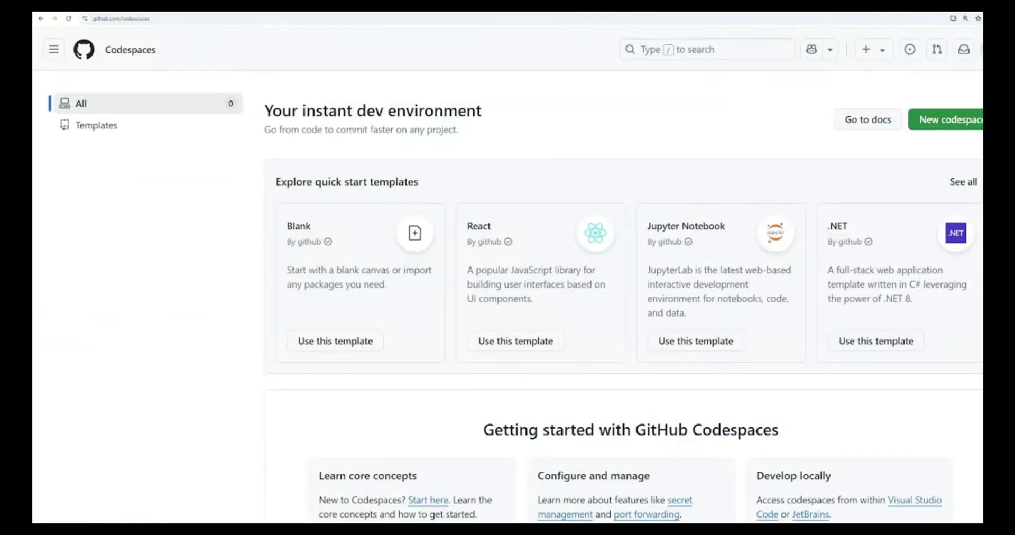
scroll(294, 152, down, 1)
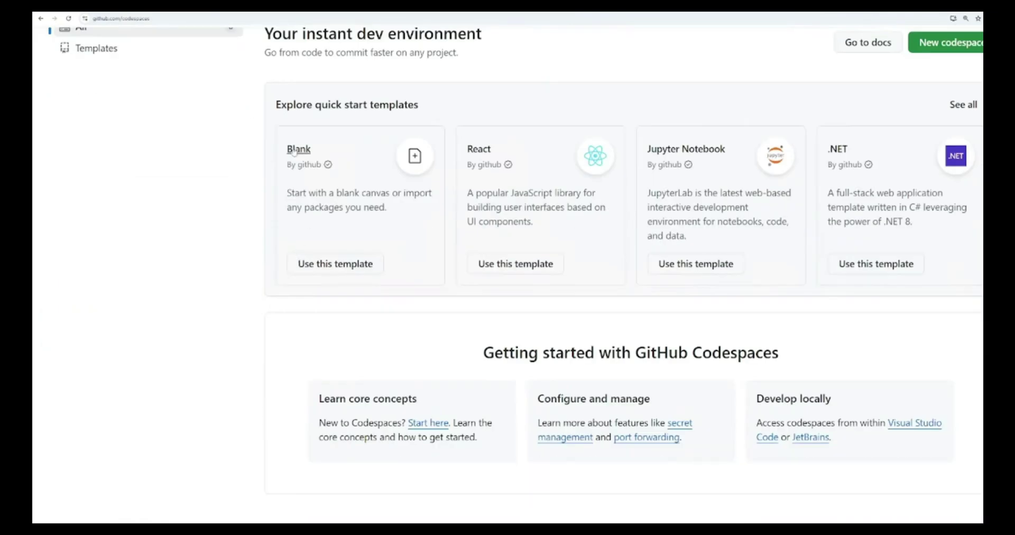
click(334, 267)
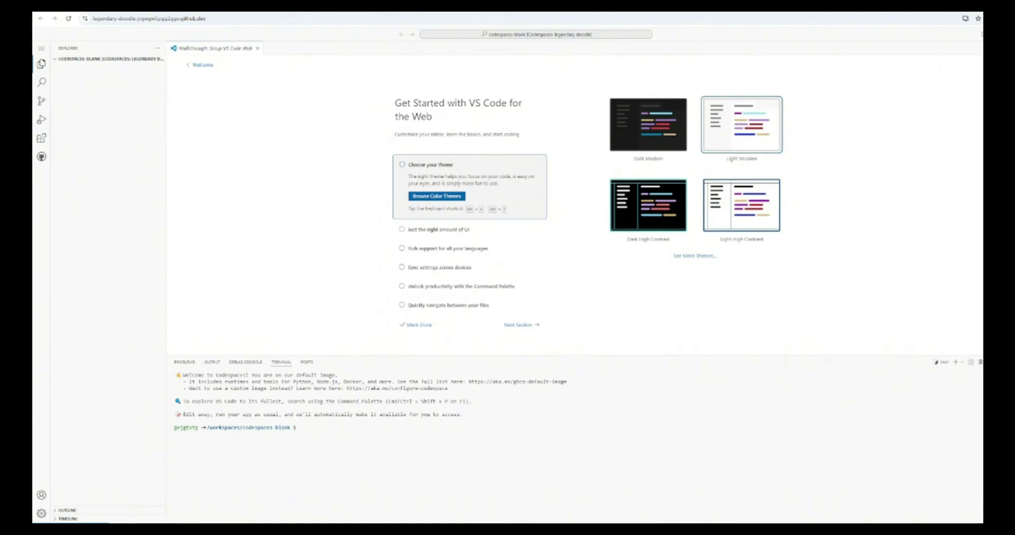
click(300, 427)
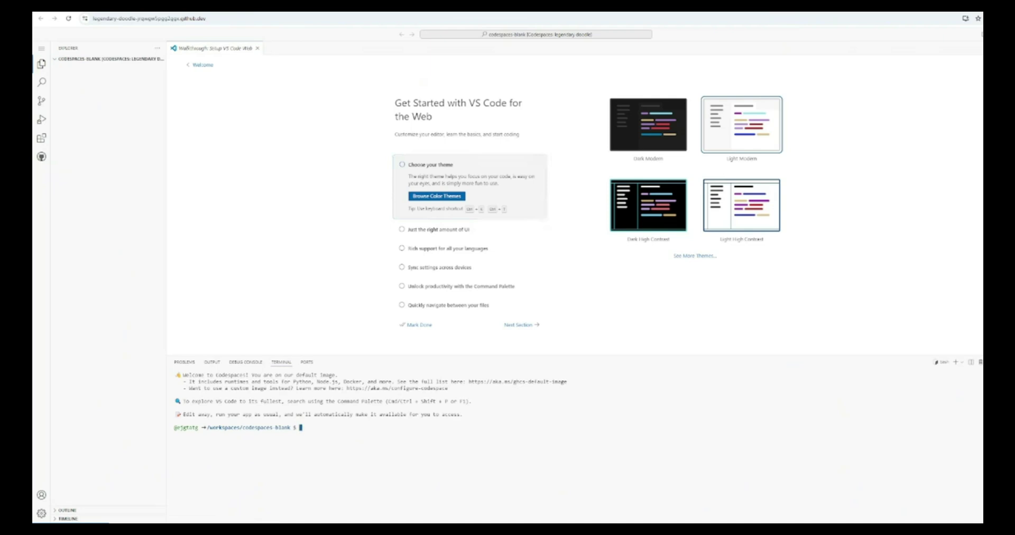
key(ctrl+v)
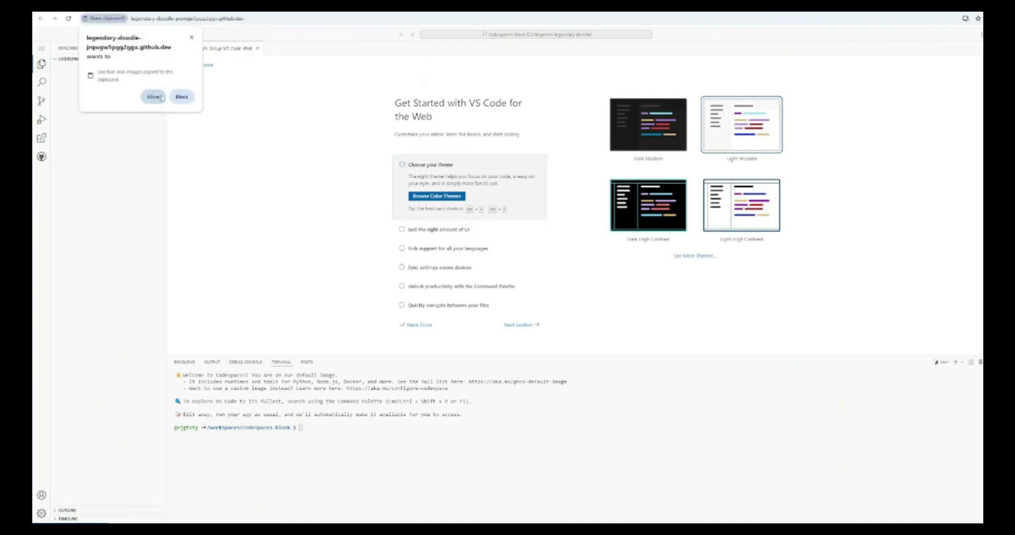
click(153, 97)
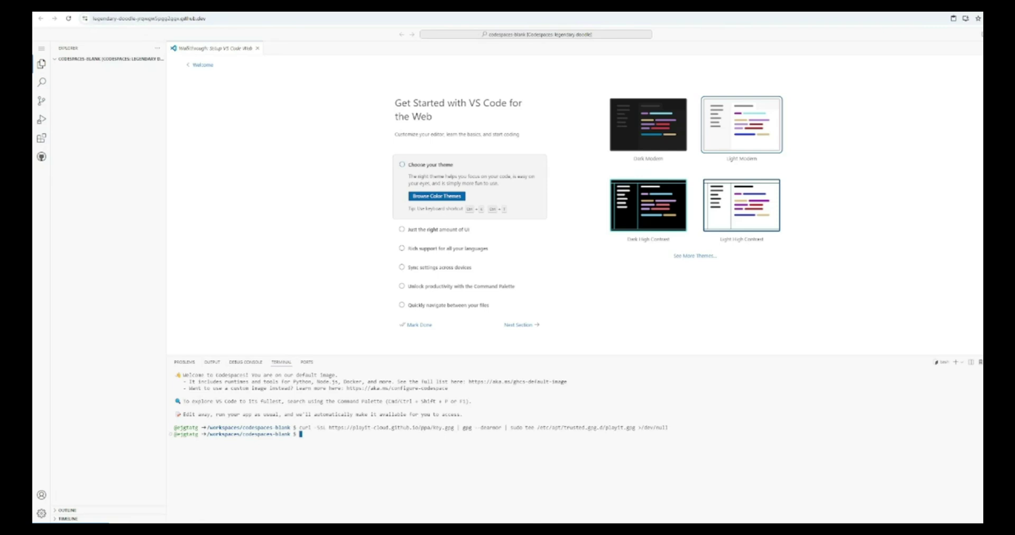
text(echo "deb [signed-by=/etc/apt/trusted.gpg.d/playit.gpg] https://playit-cloud.github.io/ppa/data ./" | sudo tee /etc/apt/sources.list.d/playit-cloud.list)
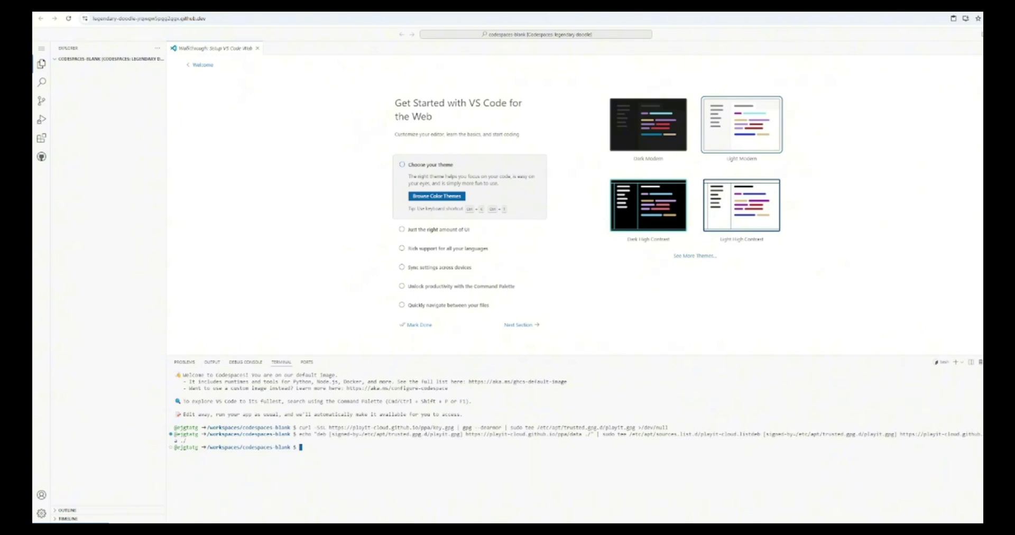
Update the package lists with sudo apt update and install the playit package, accepting the installation.
text(sudo apt update)
key(Return)
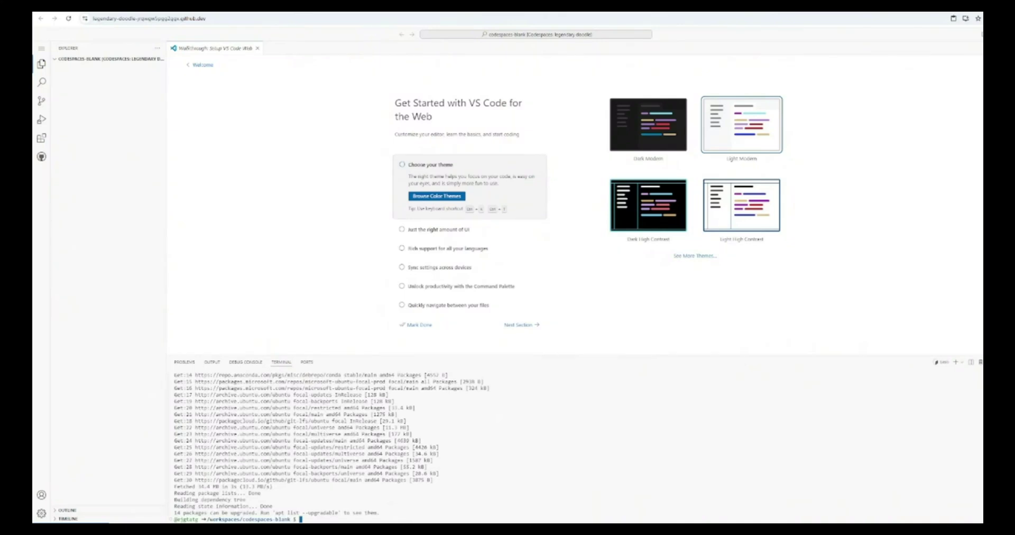
text(sudo apt install playit)
key(Return)
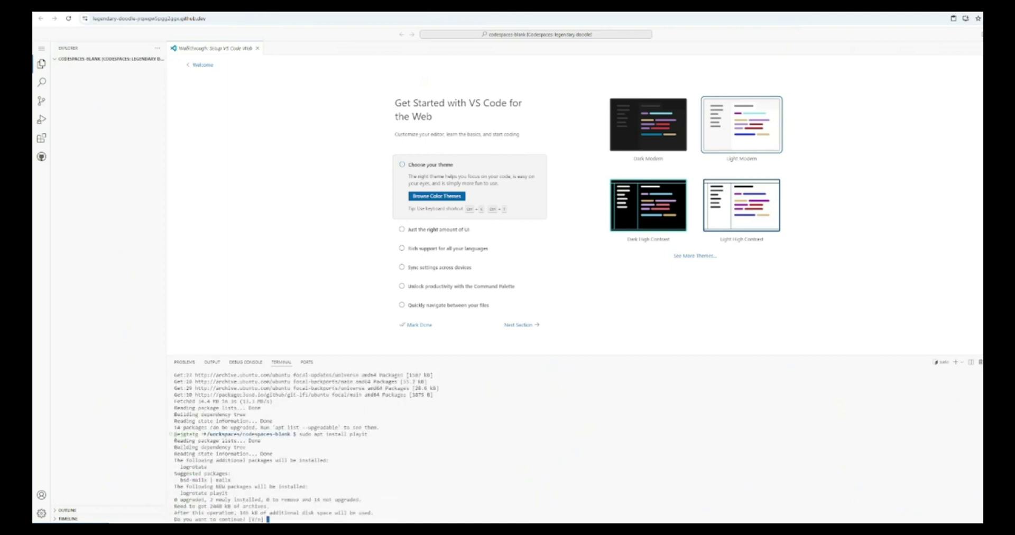
text(y)
key(Return)
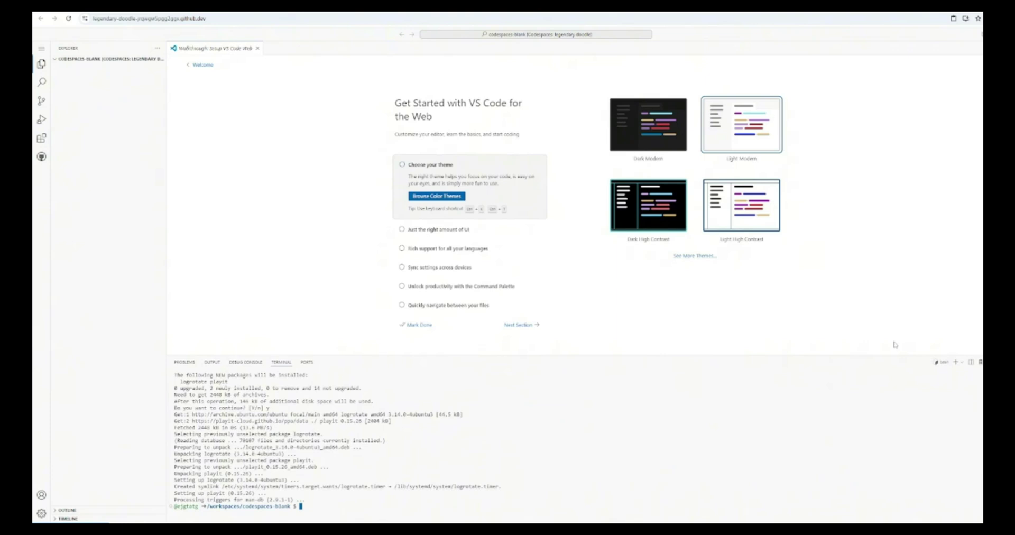
Run playit in the terminal and open its setup claim link as an external website.
text(playit)
key(Return)
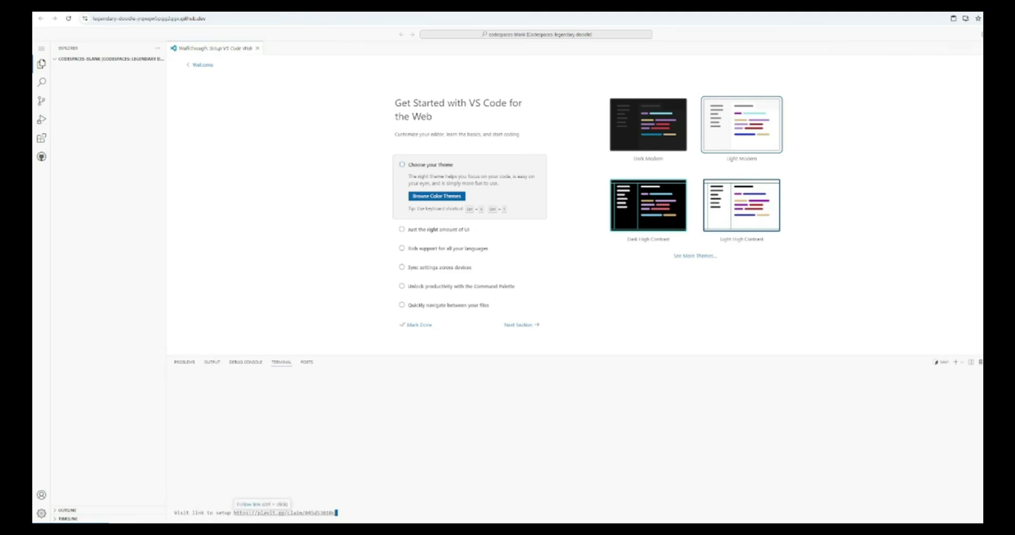
ctrl+click(263, 513)
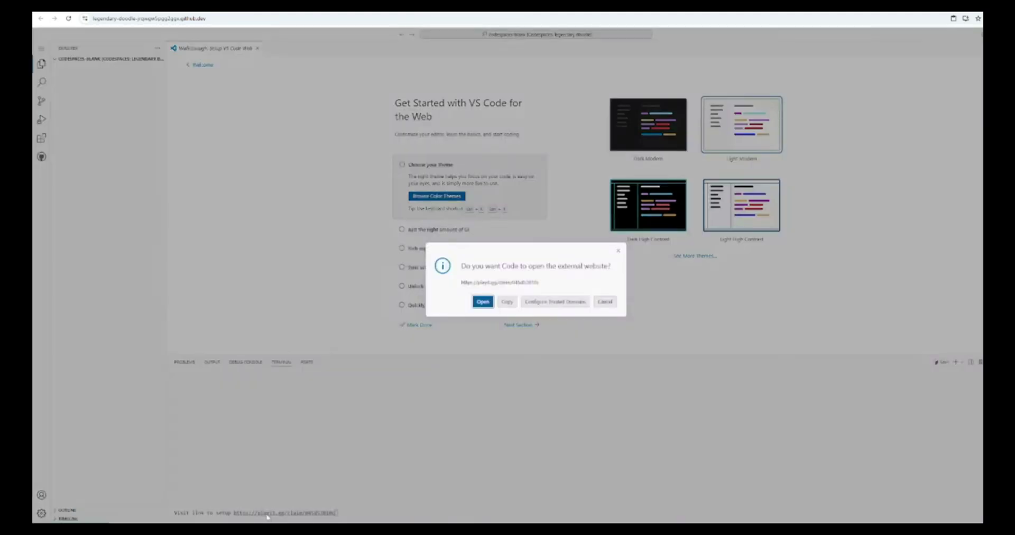
click(482, 303)
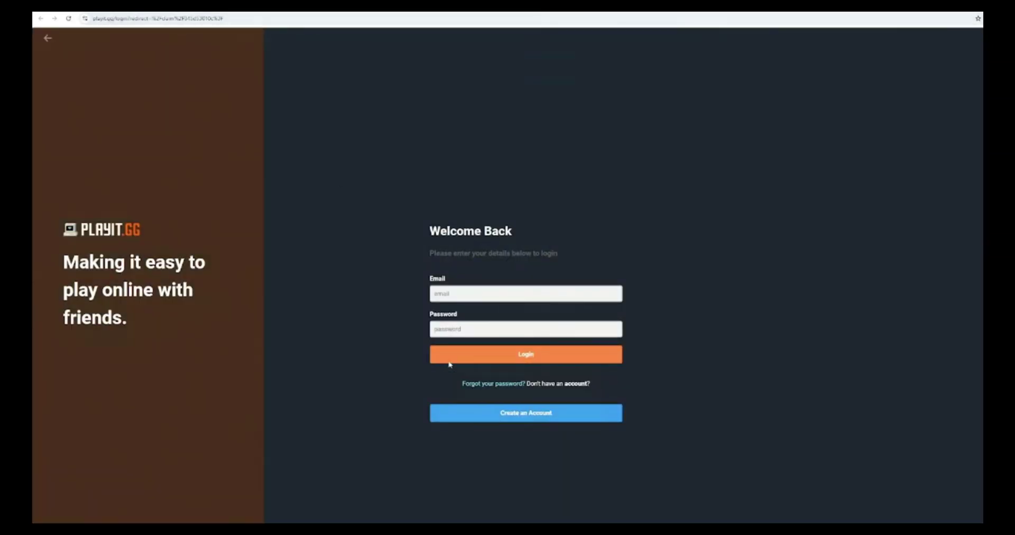
Open the playit.gg account creation form and fill in the email copied from the temporary mailbox.
click(521, 416)
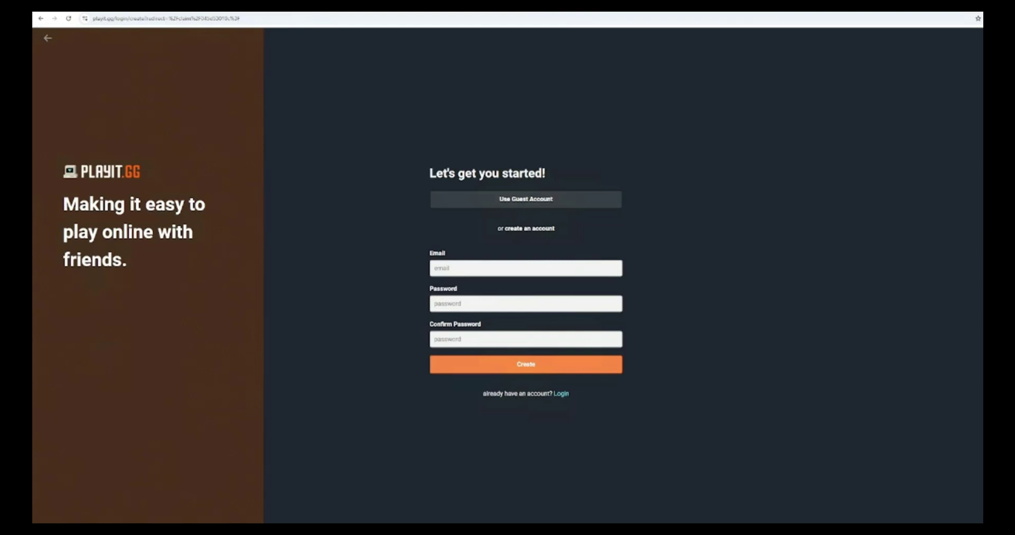
key(ctrl+Tab)
click(673, 152)
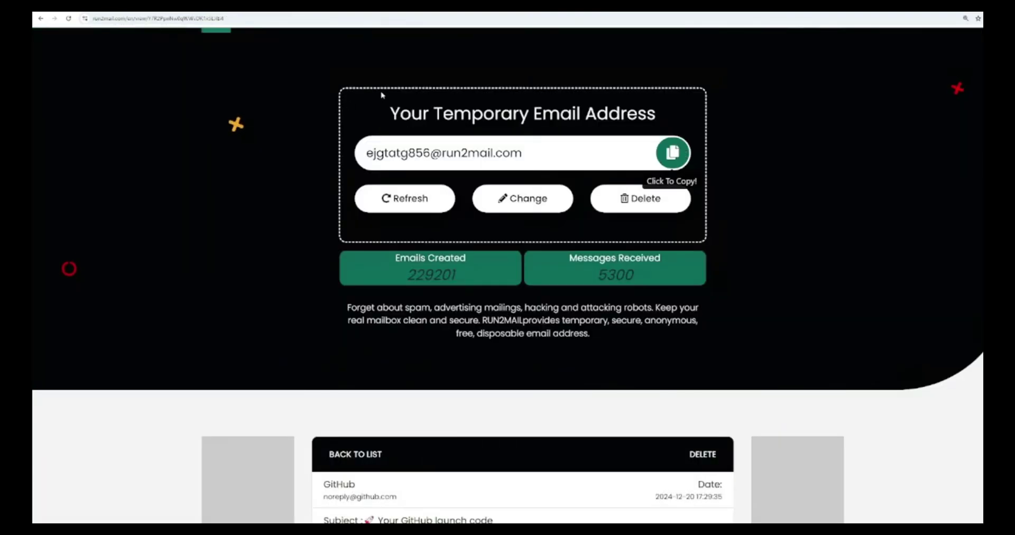
click(292, 13)
click(499, 269)
key(ctrl+v)
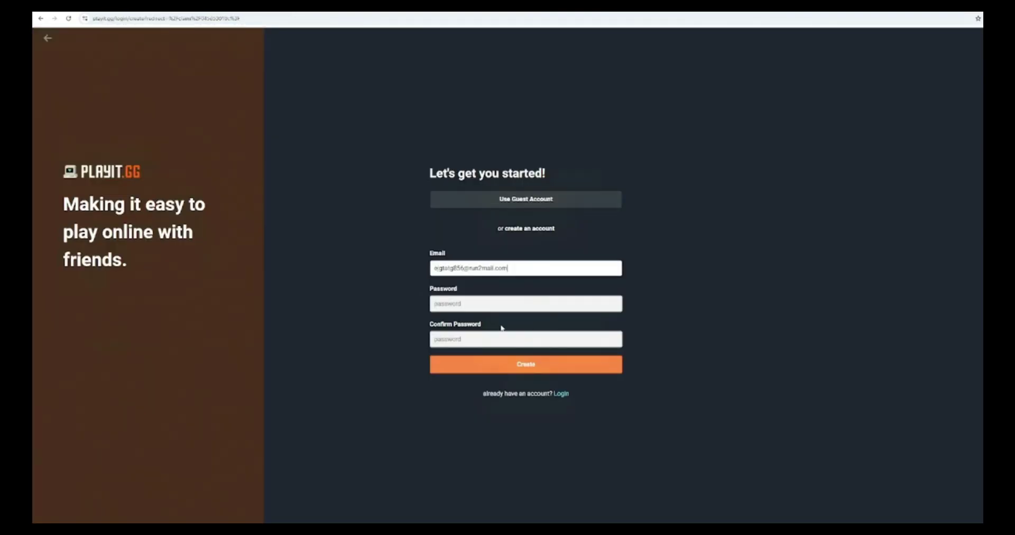
Enter and confirm the account password to create the playit.gg account, and save the login in the browser.
click(476, 305)
text(•••••)
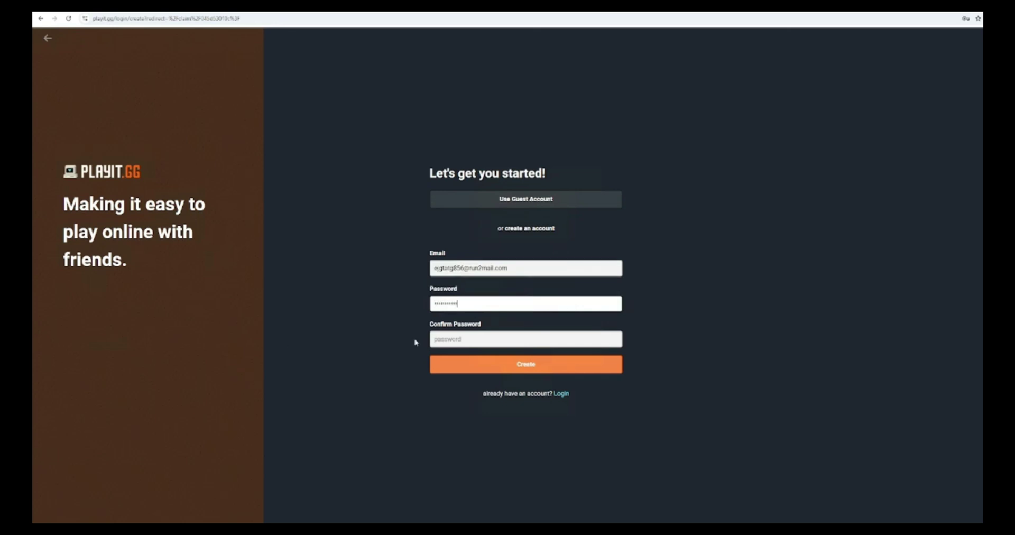
click(433, 339)
text(password)
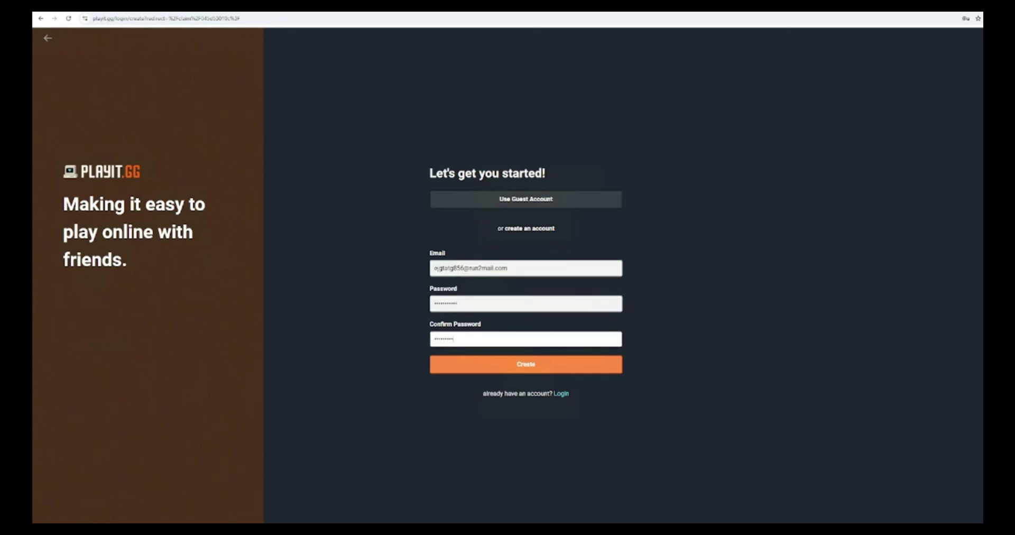
click(464, 364)
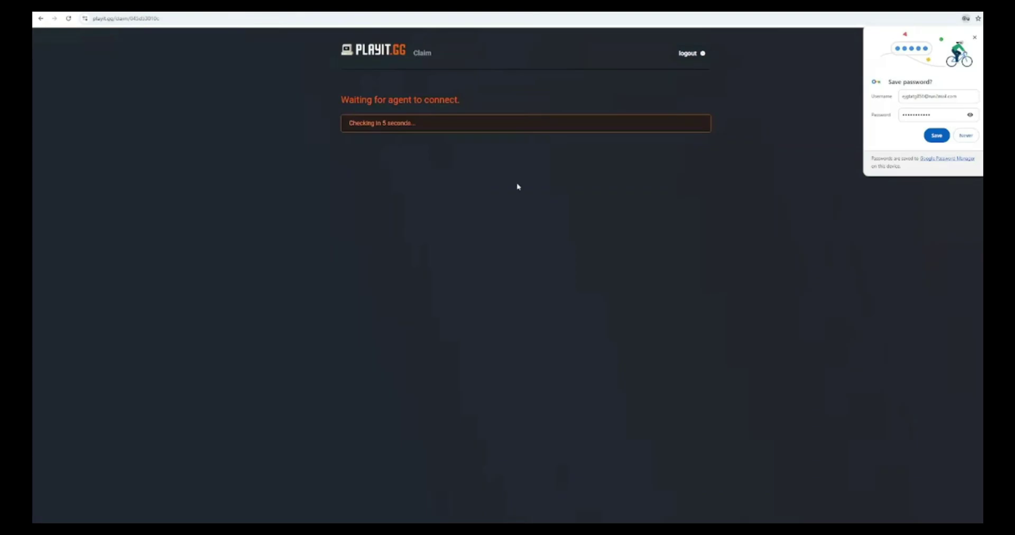
click(936, 136)
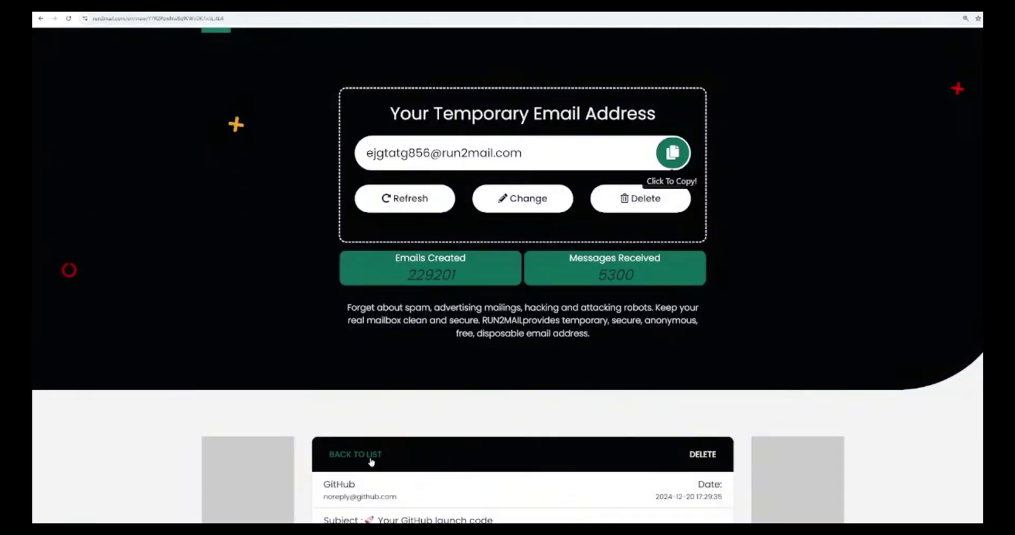
Return the temporary mailbox to its message list, and complete the playit setup guide without adding a tunnel.
click(370, 456)
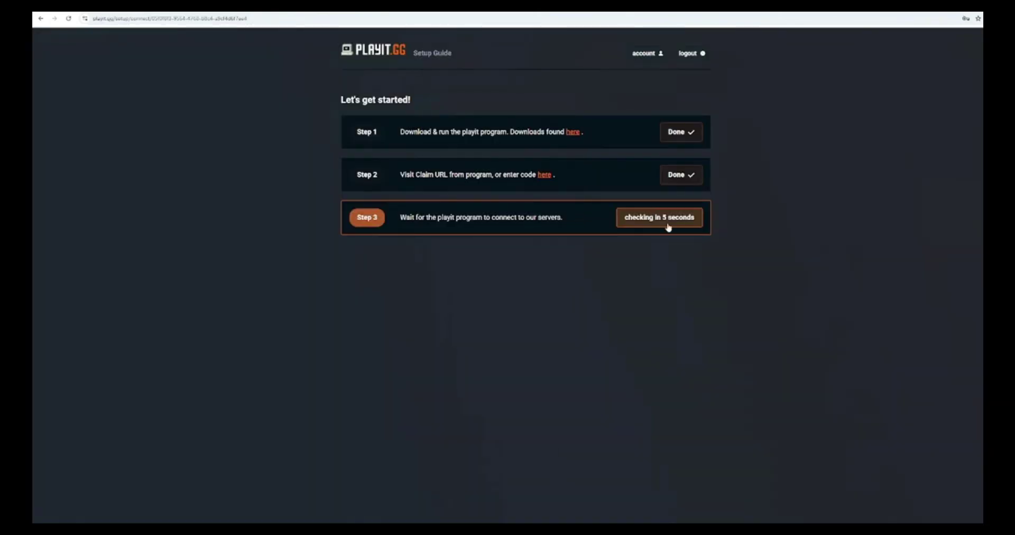
click(667, 223)
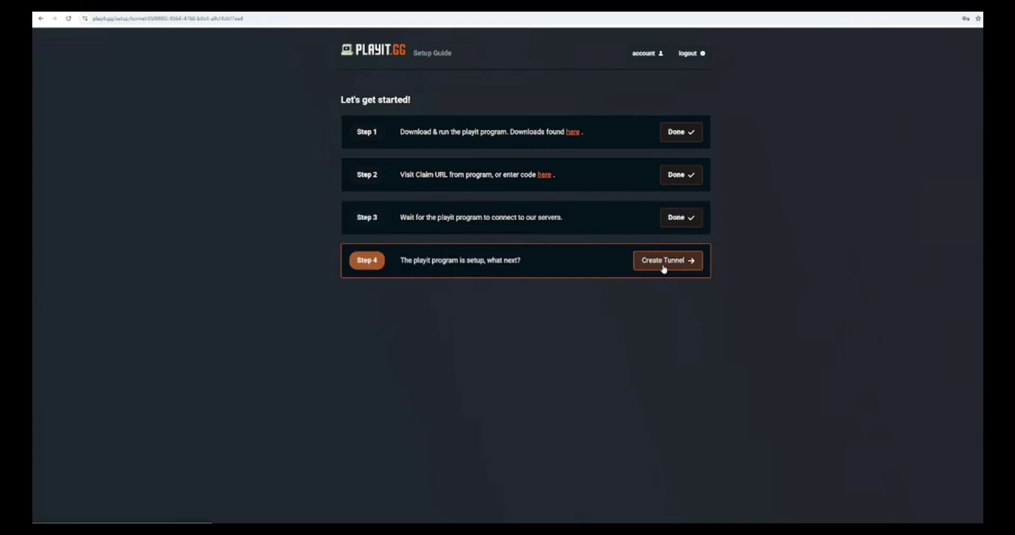
click(661, 269)
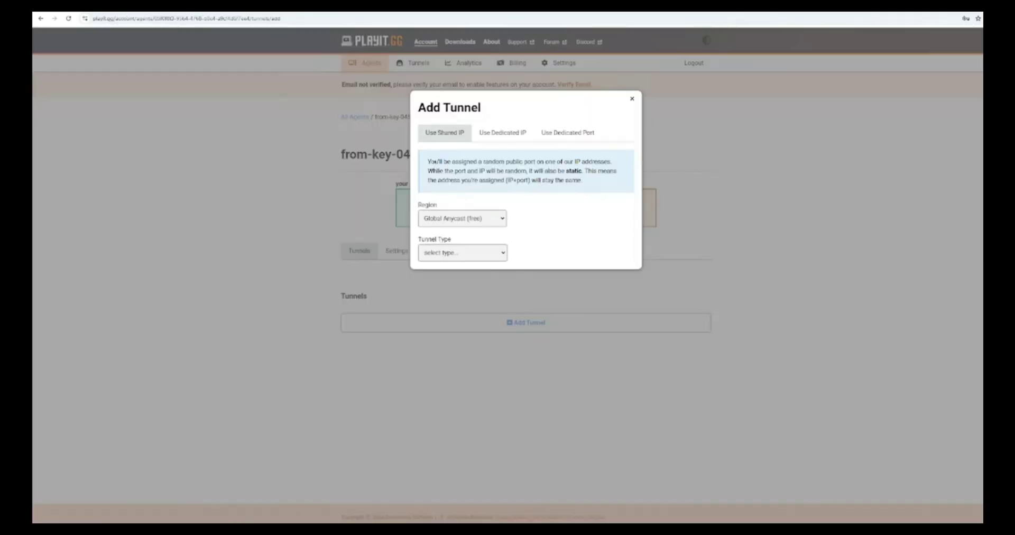
click(632, 100)
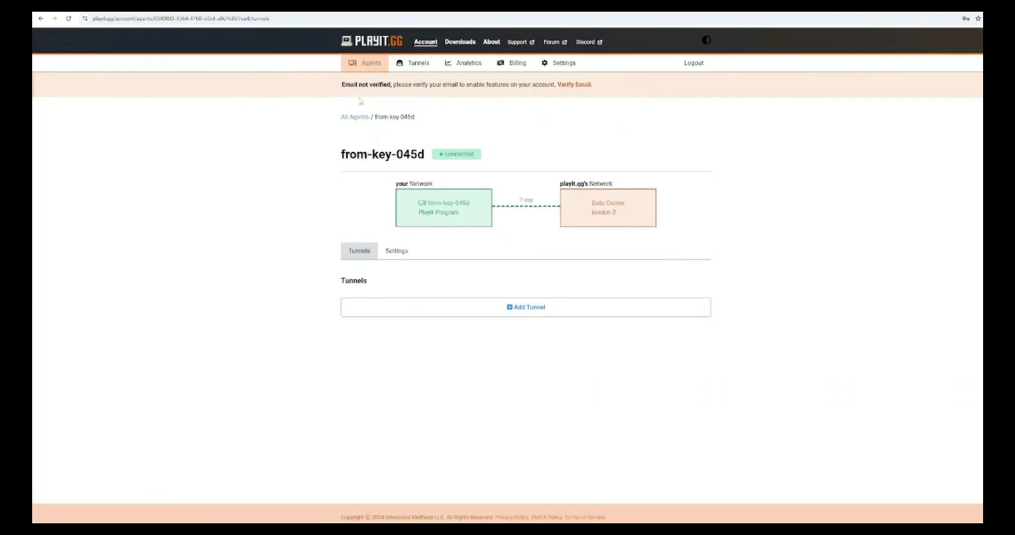
Request email verification for the playit account and open the "Please verify your email" message in the temporary inbox.
click(578, 86)
click(447, 201)
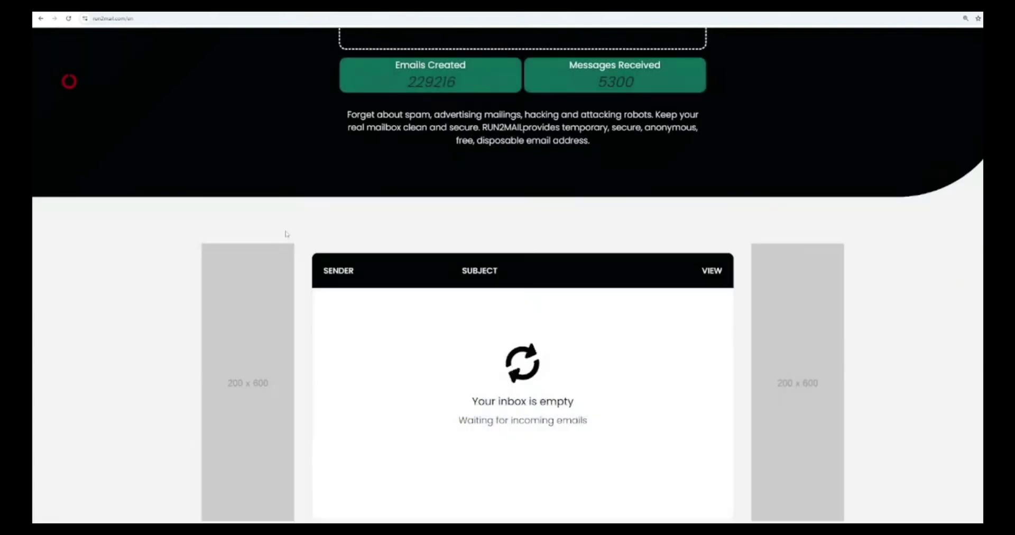
scroll(400, 411, down, 3)
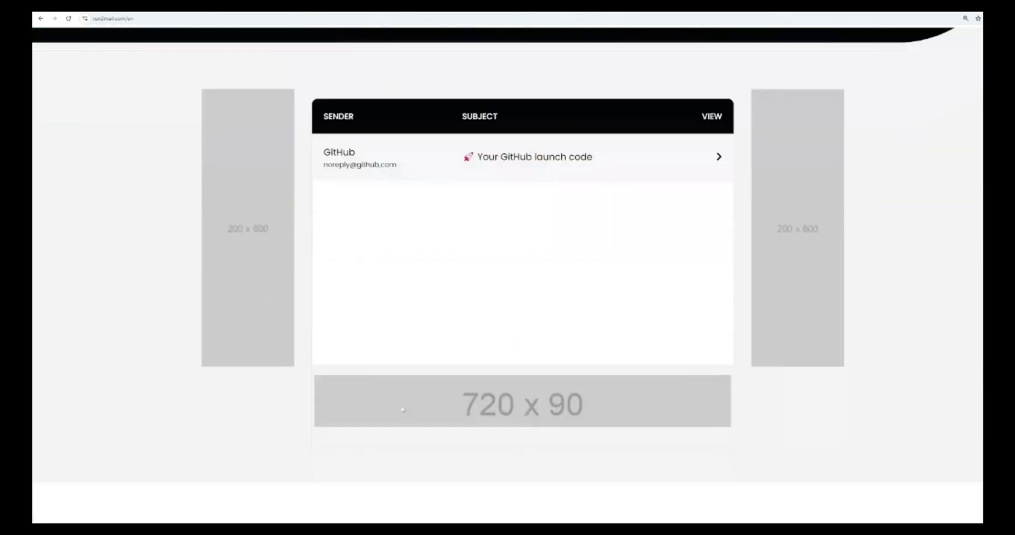
scroll(410, 371, up, 2)
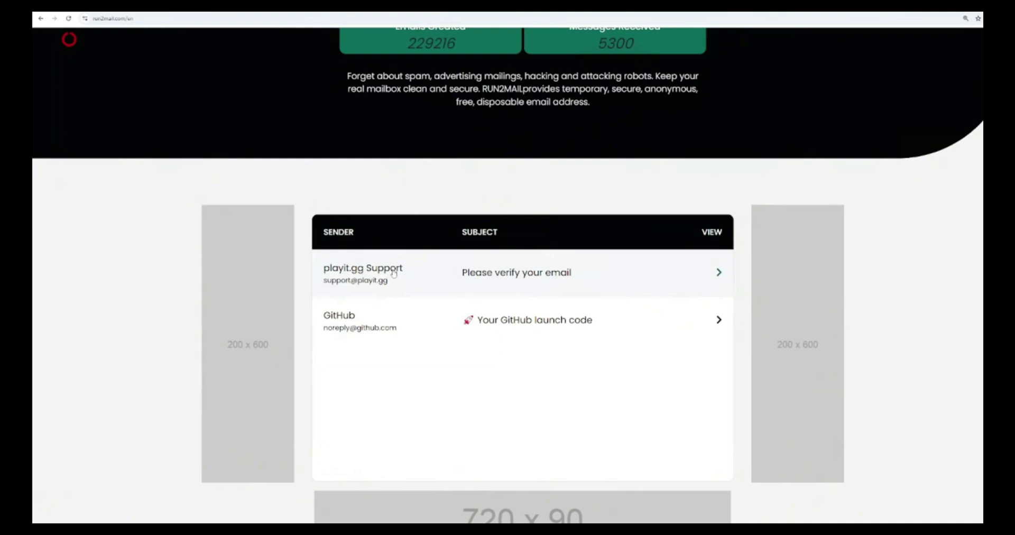
click(510, 273)
scroll(423, 315, down, 2)
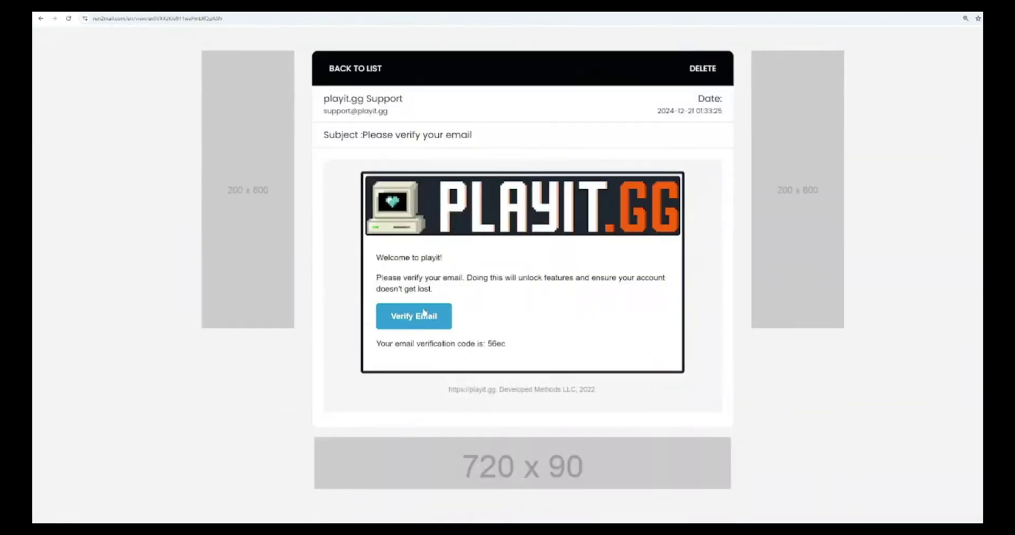
Copy the verification code from the email, enter it on the playit verification page and submit it.
drag(488, 343, 505, 344)
right_click(501, 345)
click(515, 355)
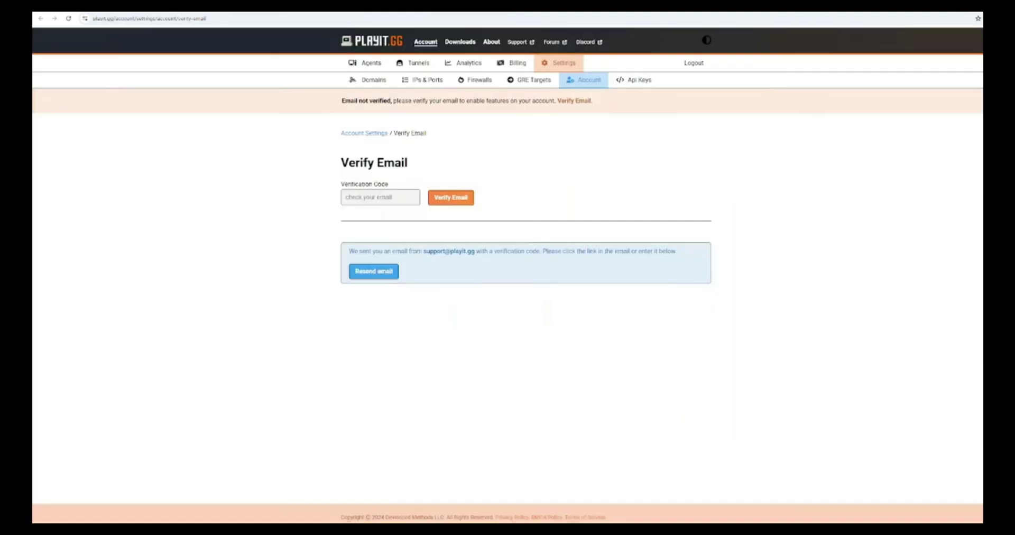
click(380, 197)
key(ctrl+v)
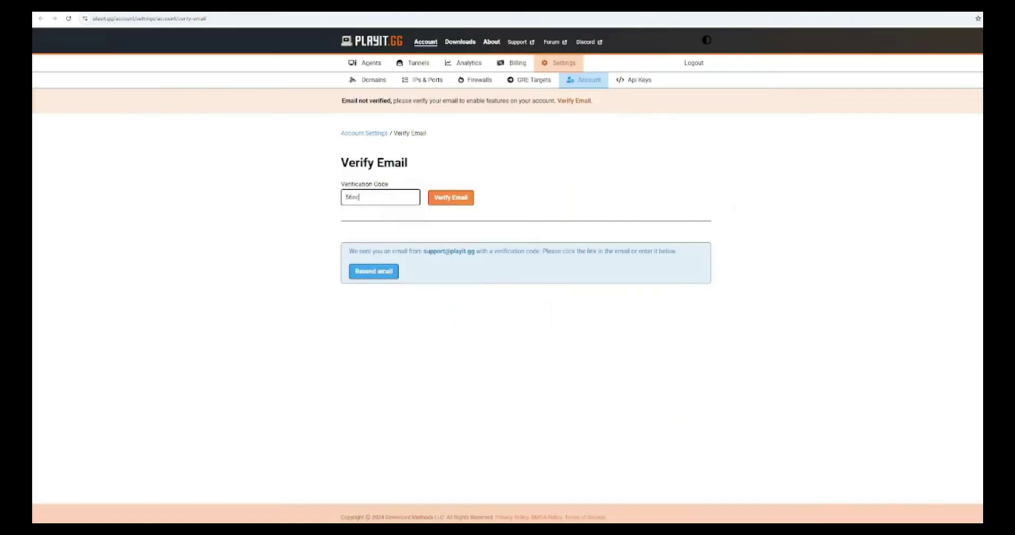
click(466, 202)
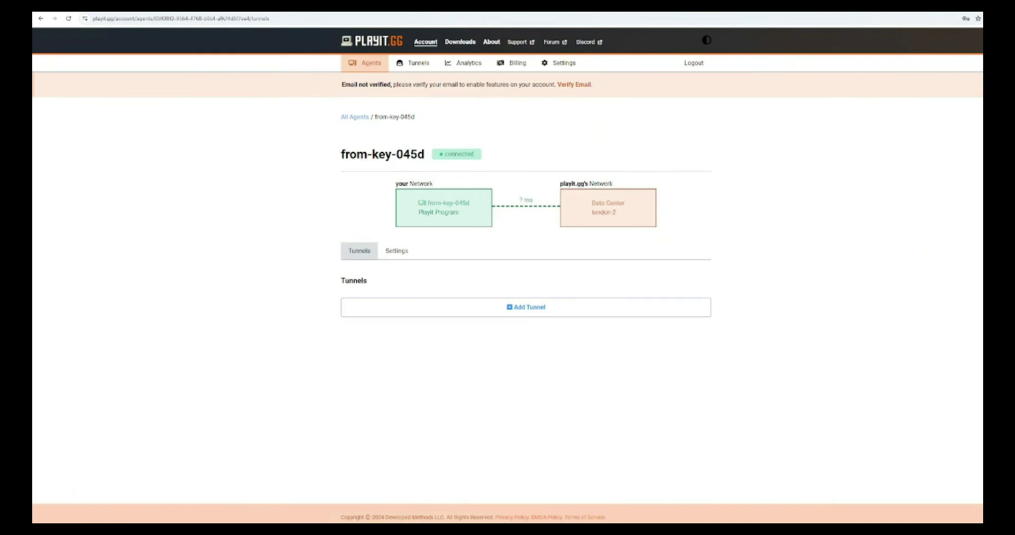
Start adding a shared-IP tunnel in the Global Anycast (free) region to the playit agent, and agree not to host malware.
click(399, 253)
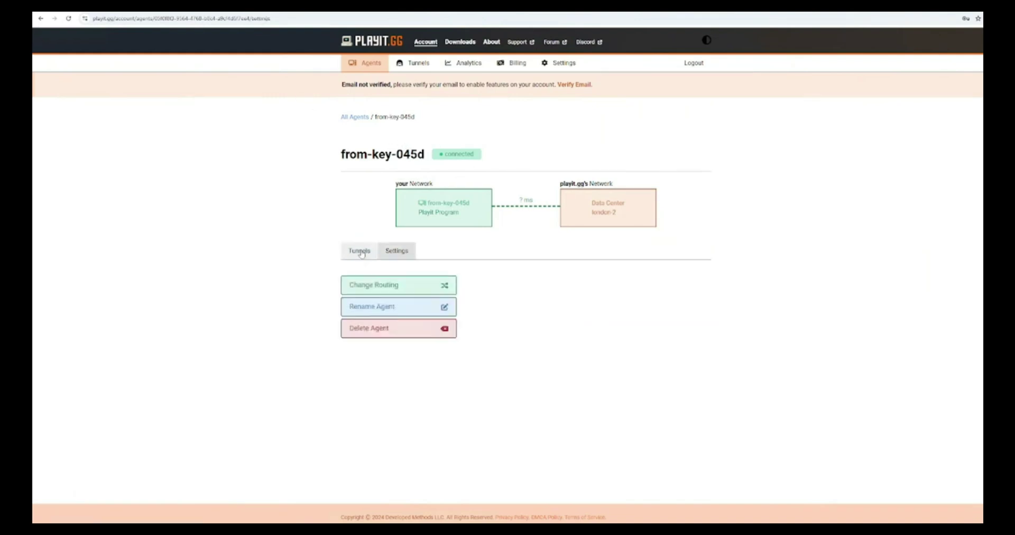
click(366, 252)
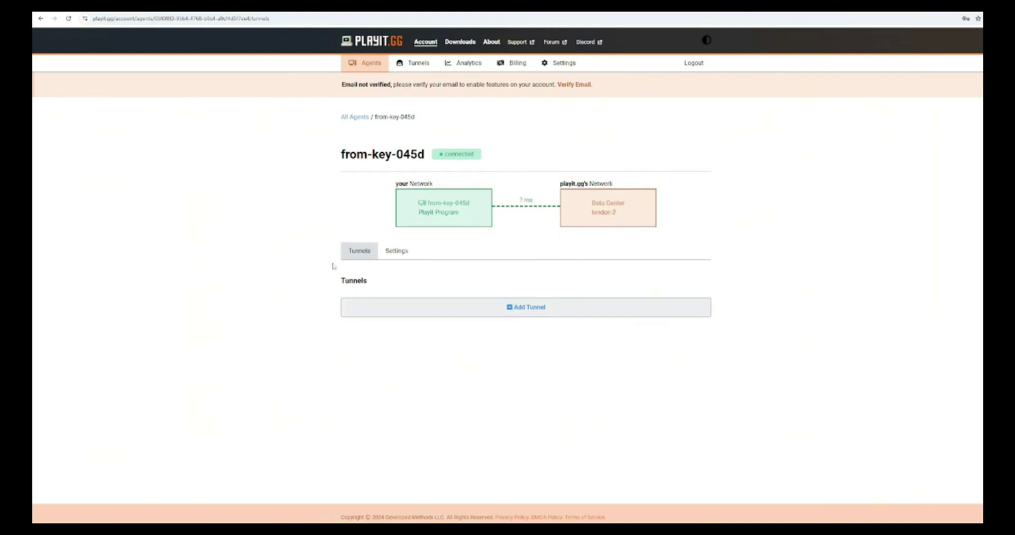
click(522, 313)
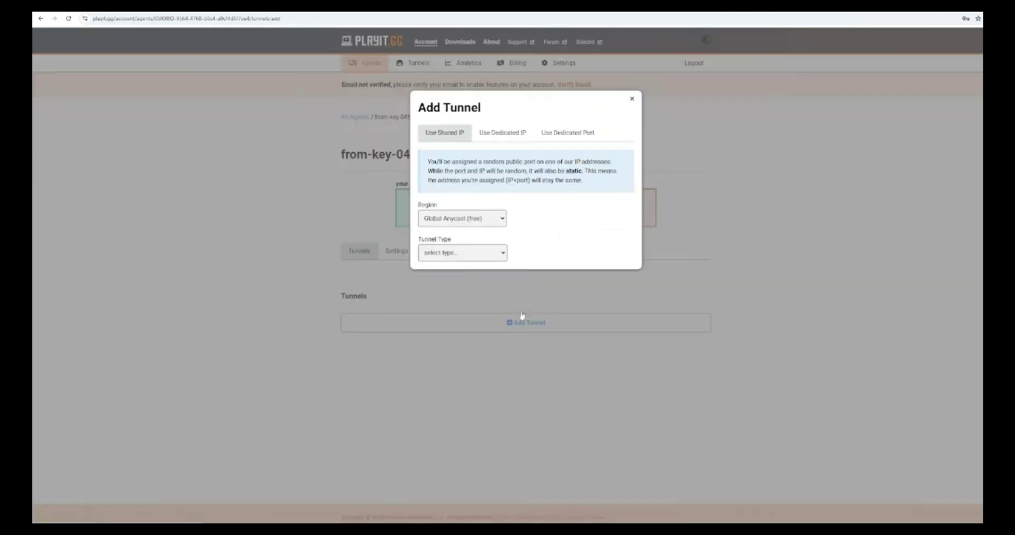
click(476, 219)
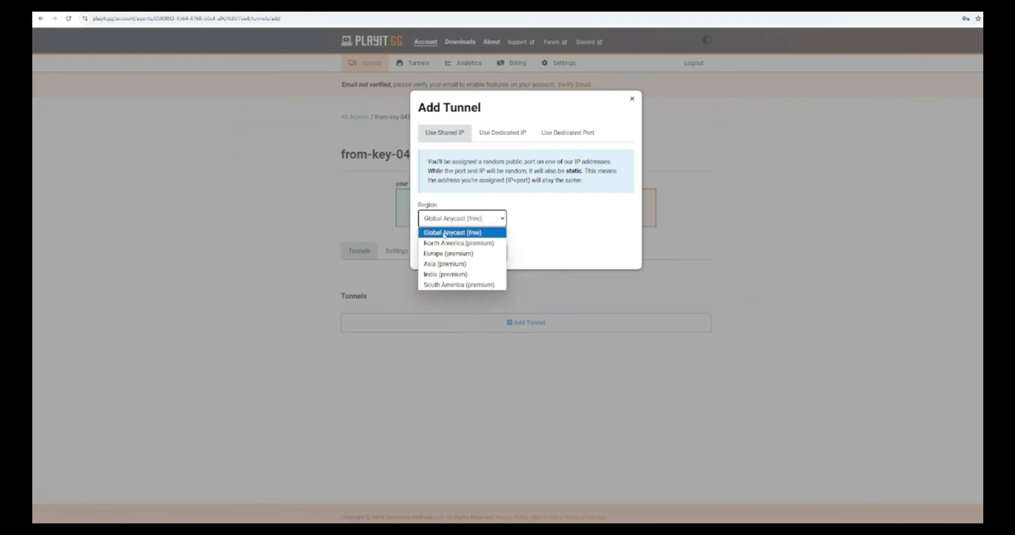
click(477, 233)
click(478, 253)
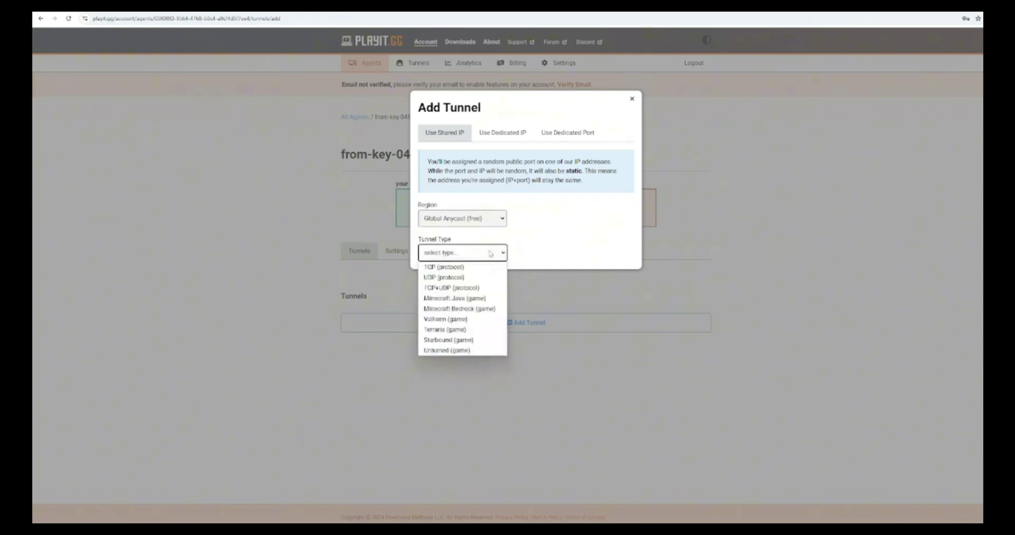
click(446, 268)
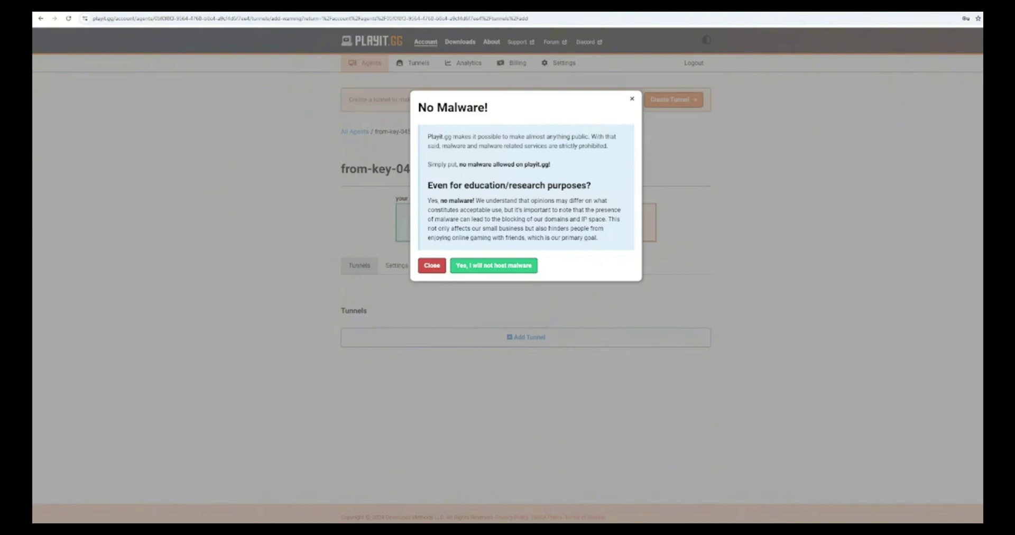
click(494, 266)
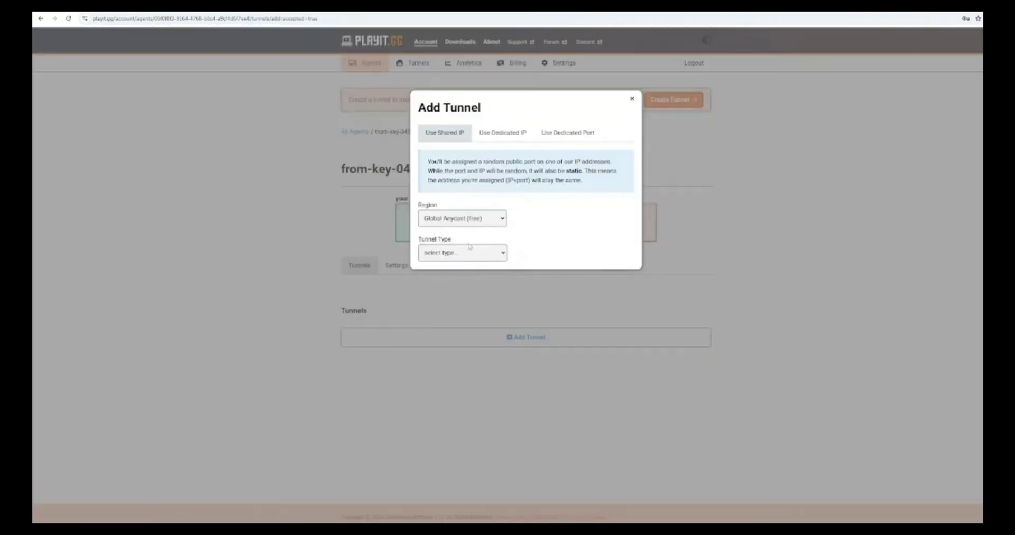
Add an enabled TCP (protocol) tunnel with local port 3389.
click(466, 257)
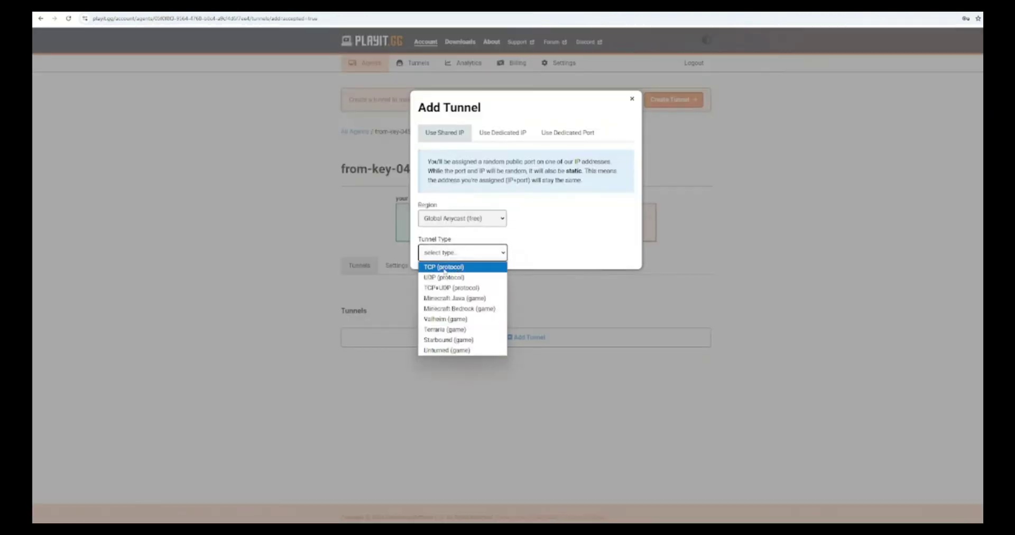
click(444, 267)
click(454, 320)
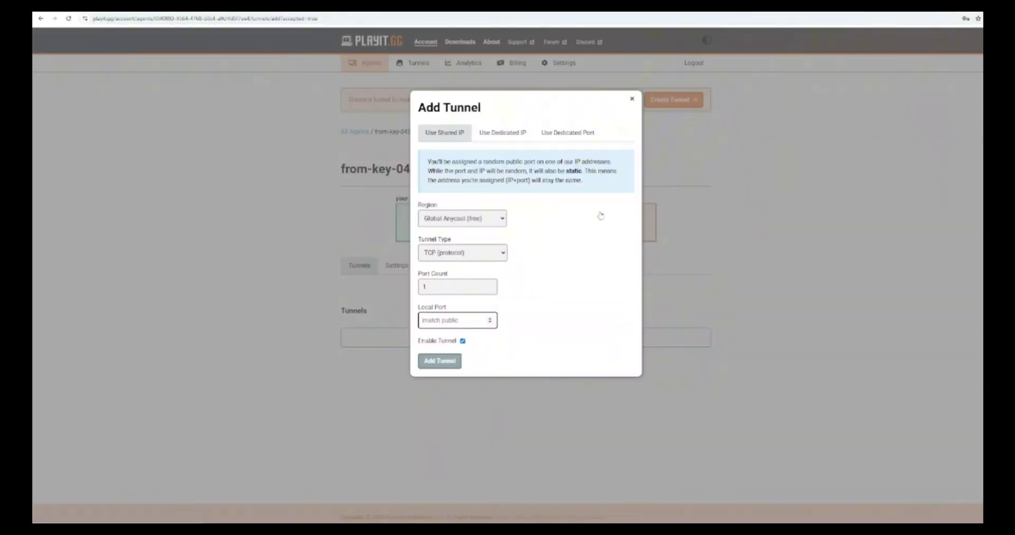
click(464, 288)
click(457, 320)
text(3389)
click(437, 361)
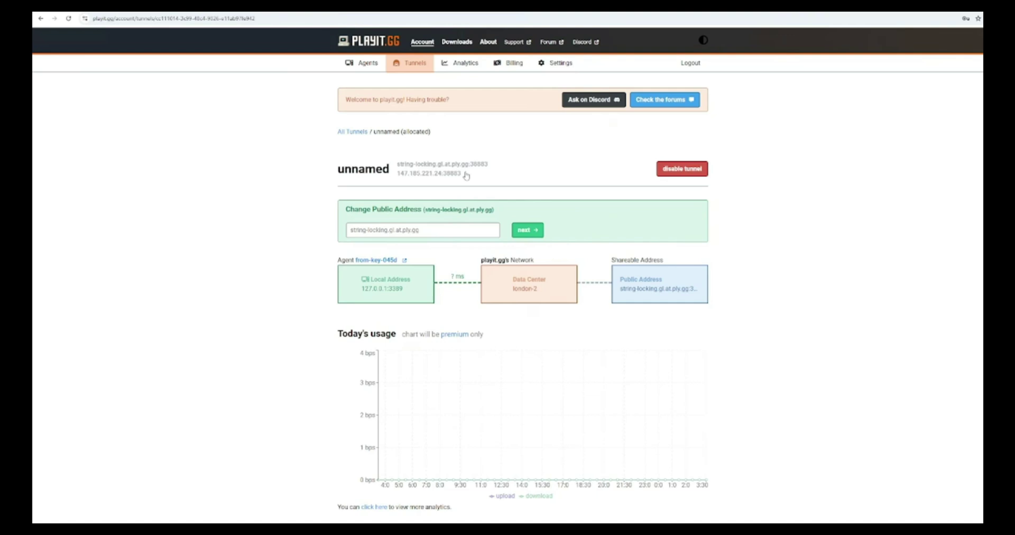
Select the tunnel's public IP and port, and check the tunnel address registered in the codespace terminal.
triple_click(411, 177)
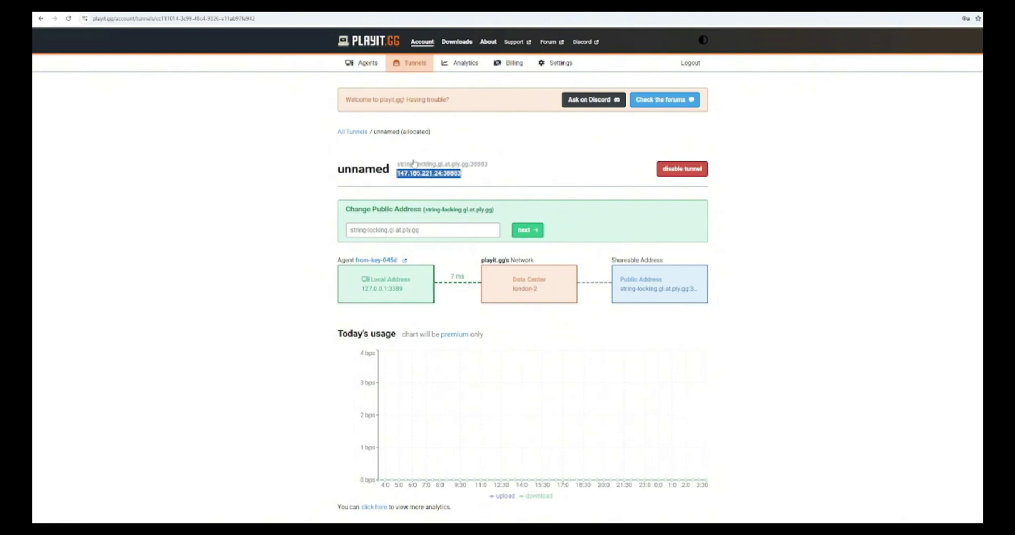
key(alt+Tab)
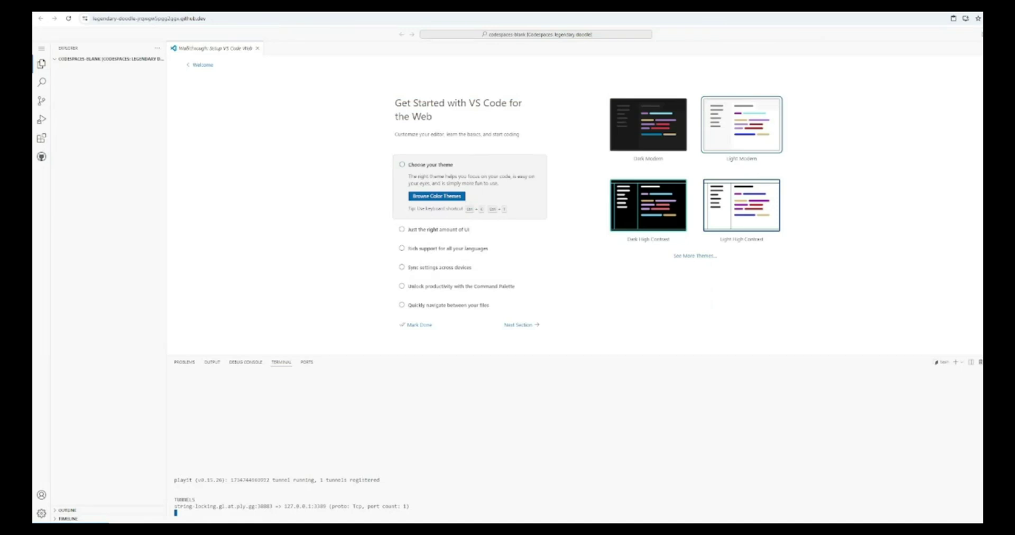
ctrl+click(228, 506)
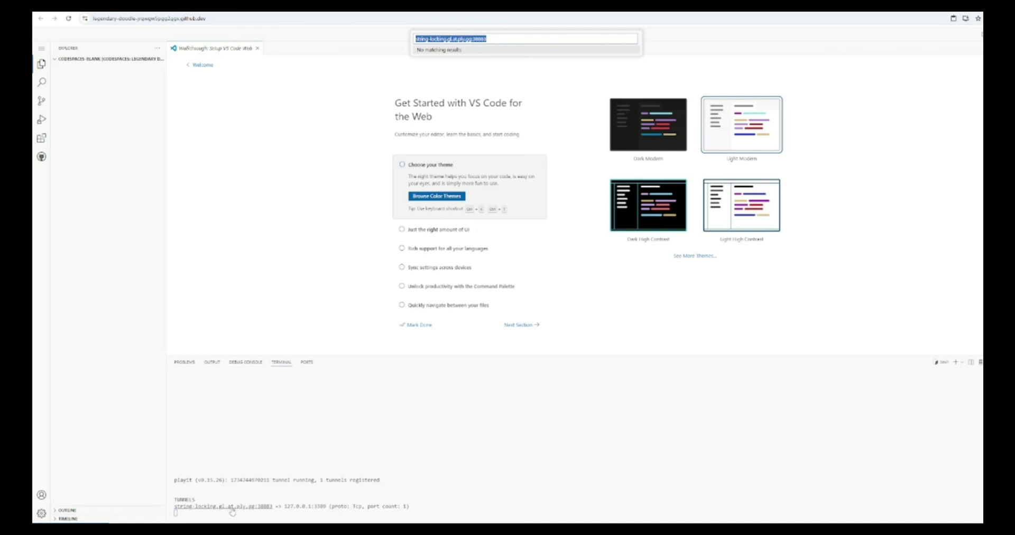
ctrl+click(231, 509)
click(319, 206)
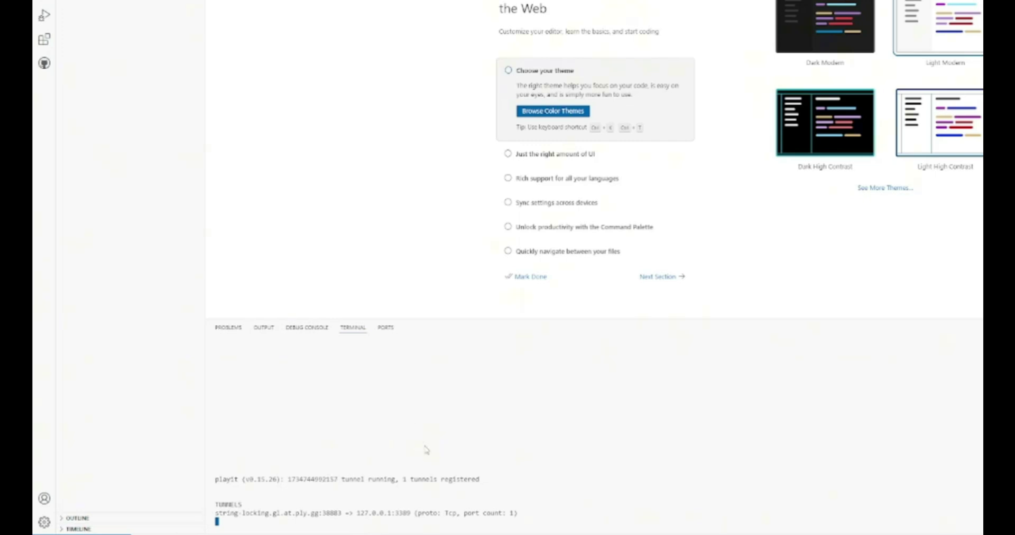
key(ctrl+v)
key(Return)
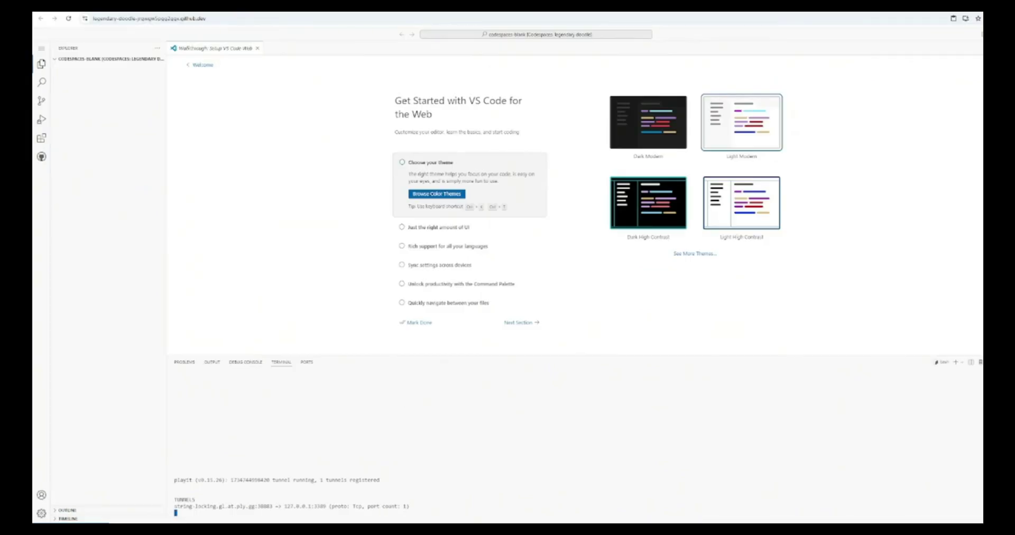
key(ctrl+v)
key(Return)
ctrl+click(247, 507)
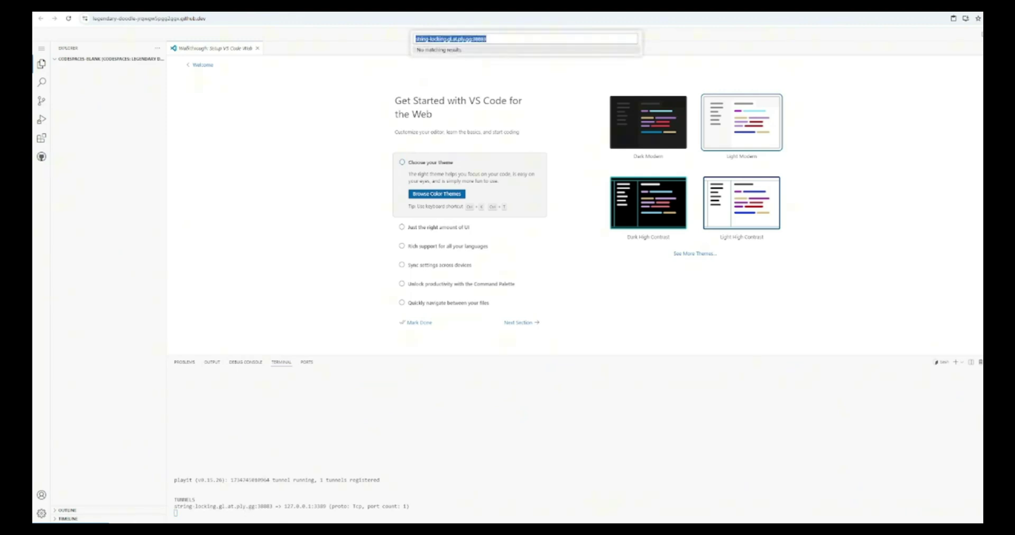
key(Escape)
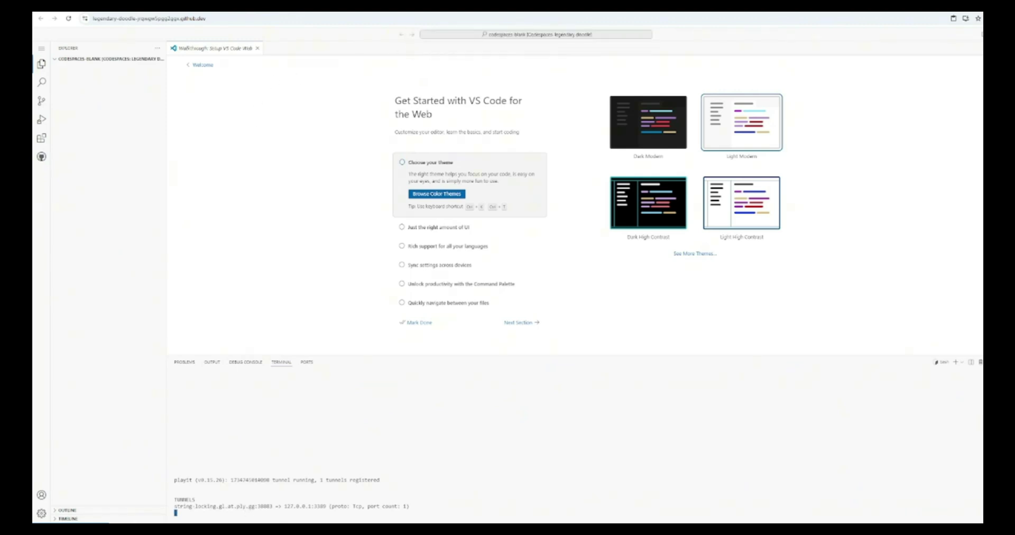
Return to the playit tunnel page and reload it to check the tunnel.
click(253, 6)
click(517, 159)
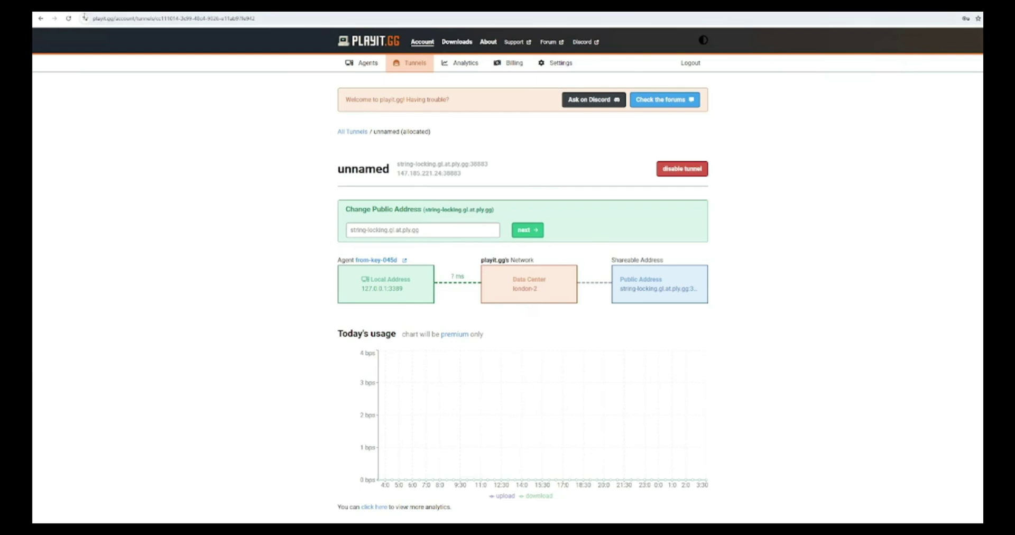
click(68, 19)
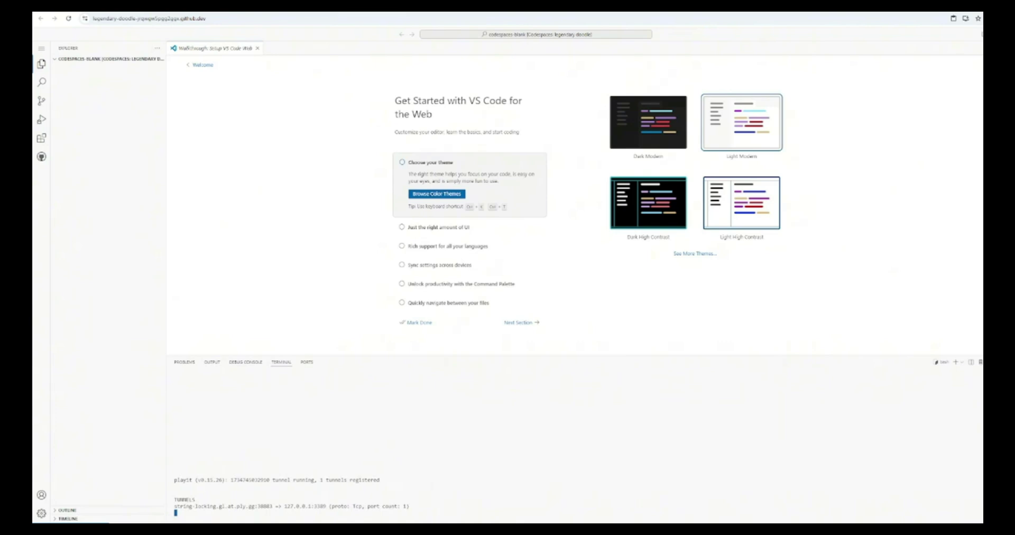
Stop the running playit agent in the codespace terminal, run "playit secret-path" and open the playit.toml file it points to.
text(1)
key(Return)
key(ctrl+c)
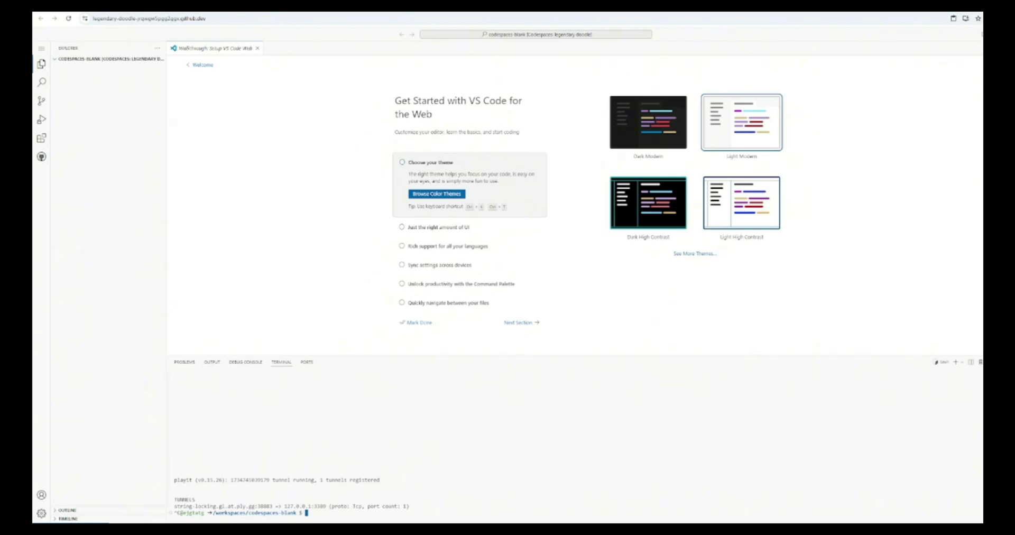
key(ctrl+v)
key(Return)
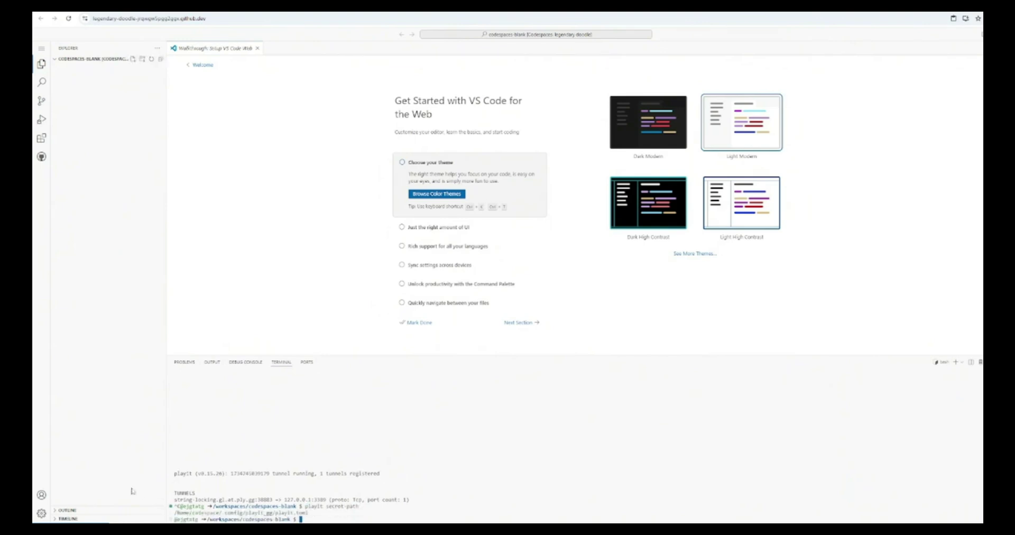
ctrl+click(279, 513)
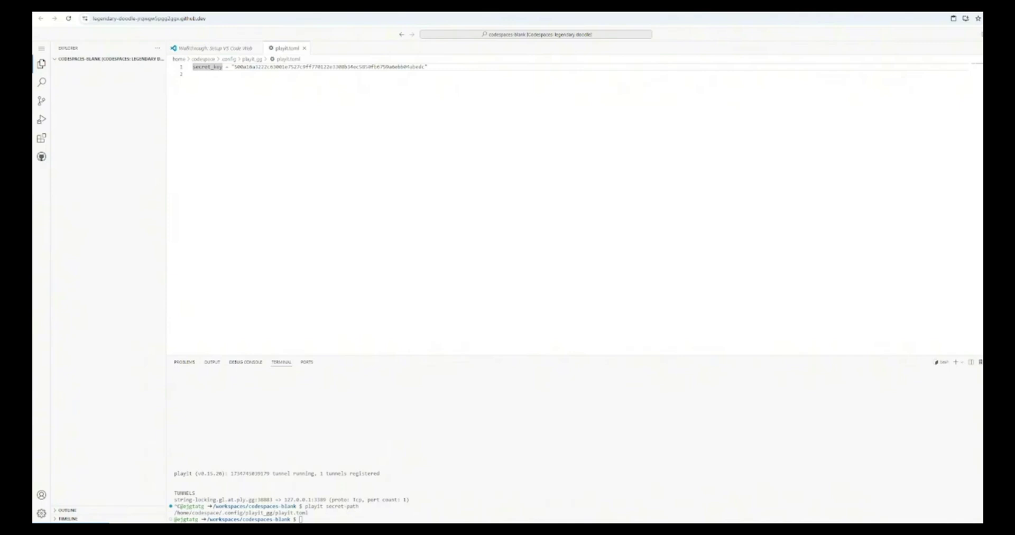
Copy the secret key value without its quotes from playit.toml and paste it into a new Notepad document.
drag(233, 67, 193, 74)
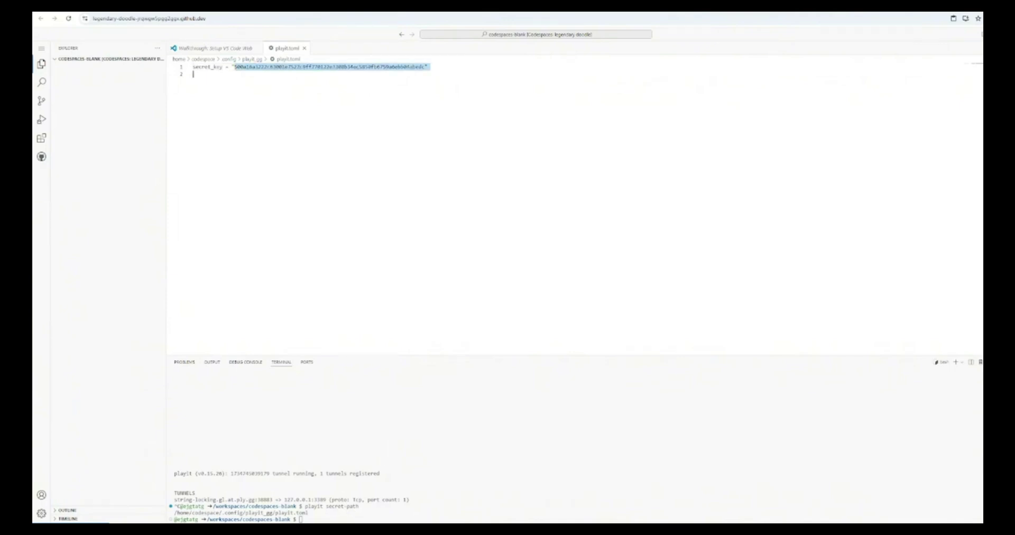
drag(430, 67, 425, 66)
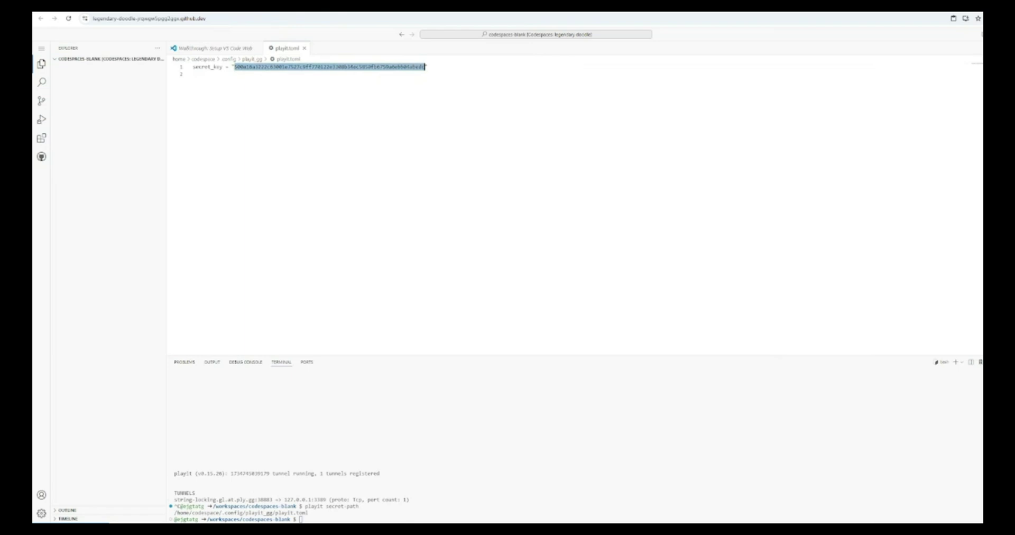
key(super)
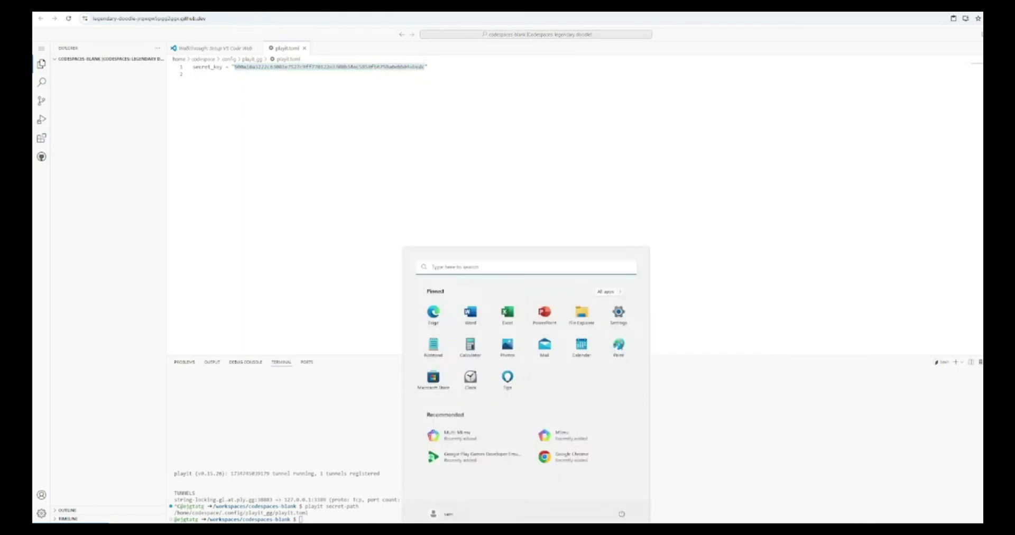
text(notepad)
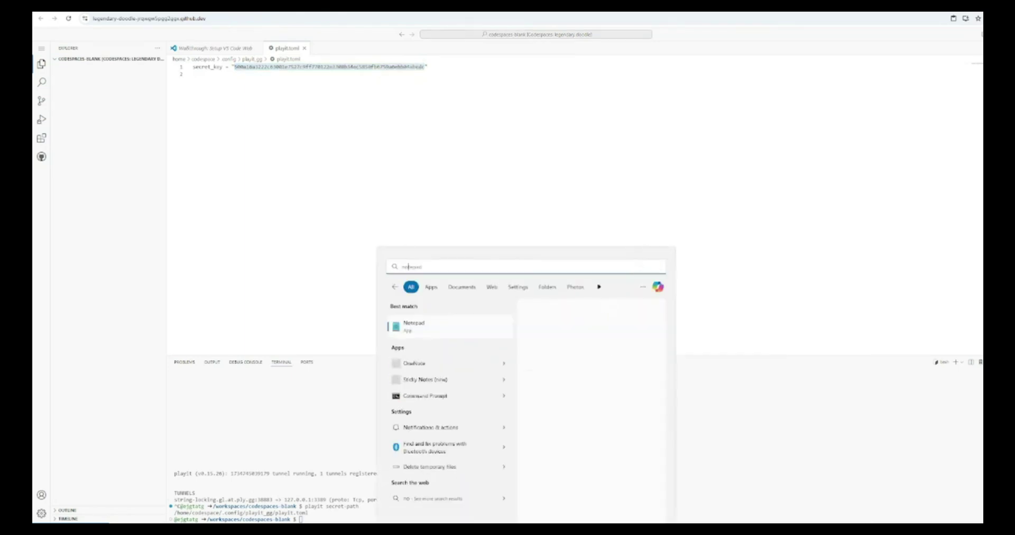
key(Return)
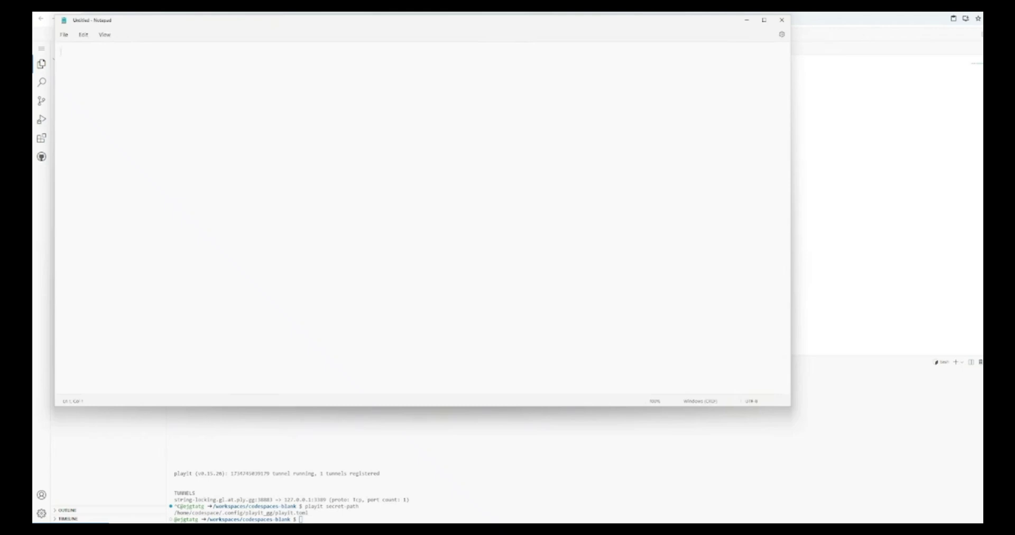
key(ctrl+v)
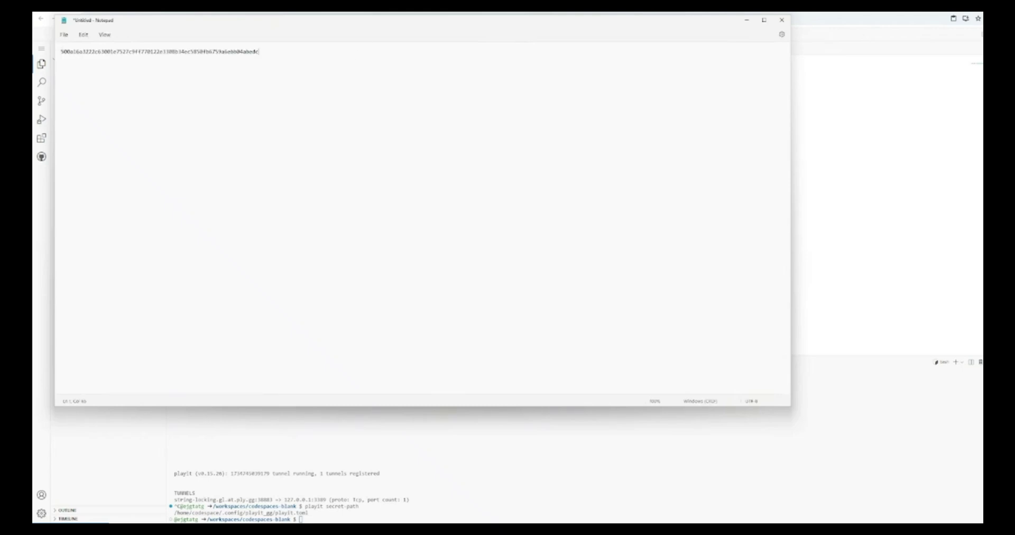
Enlarge the text display in Notepad and move its window down across the screen.
key(ctrl+plus)
key(ctrl+plus)
key(ctrl+plus)
key(ctrl+plus)
key(ctrl+plus)
key(ctrl+plus)
key(ctrl+plus)
drag(348, 23, 462, 117)
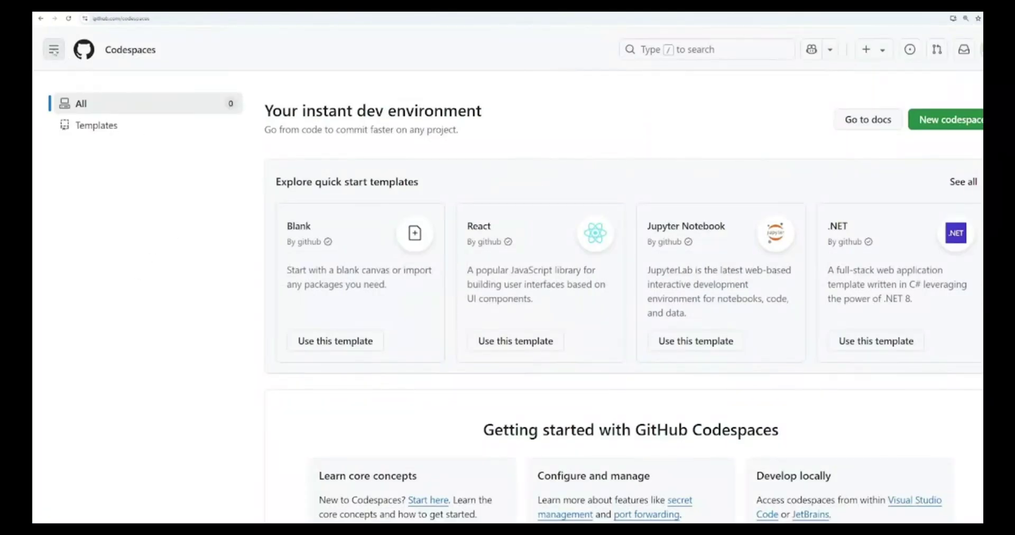
Create a new public GitHub repository named rdptrrrrr from the dashboard.
click(53, 49)
click(78, 83)
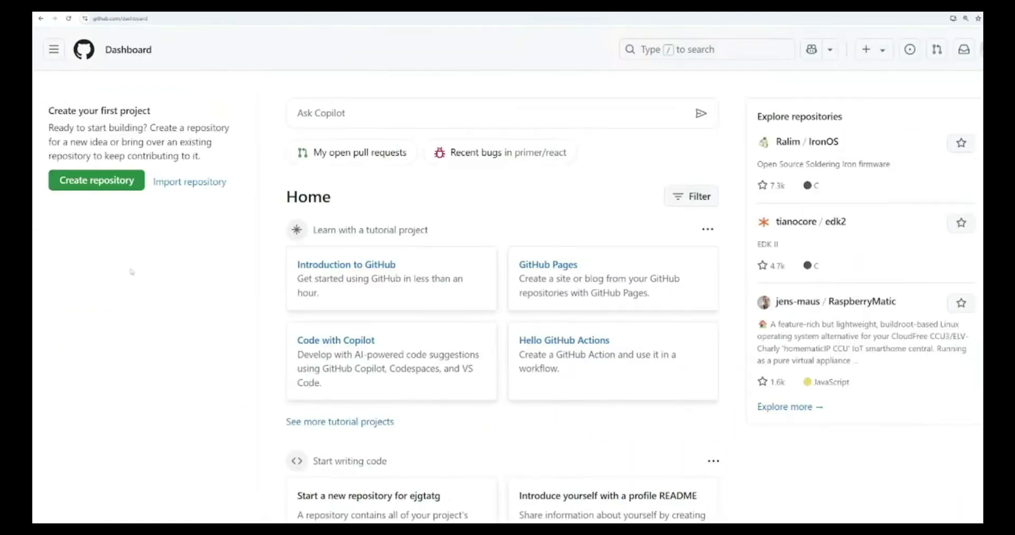
click(100, 180)
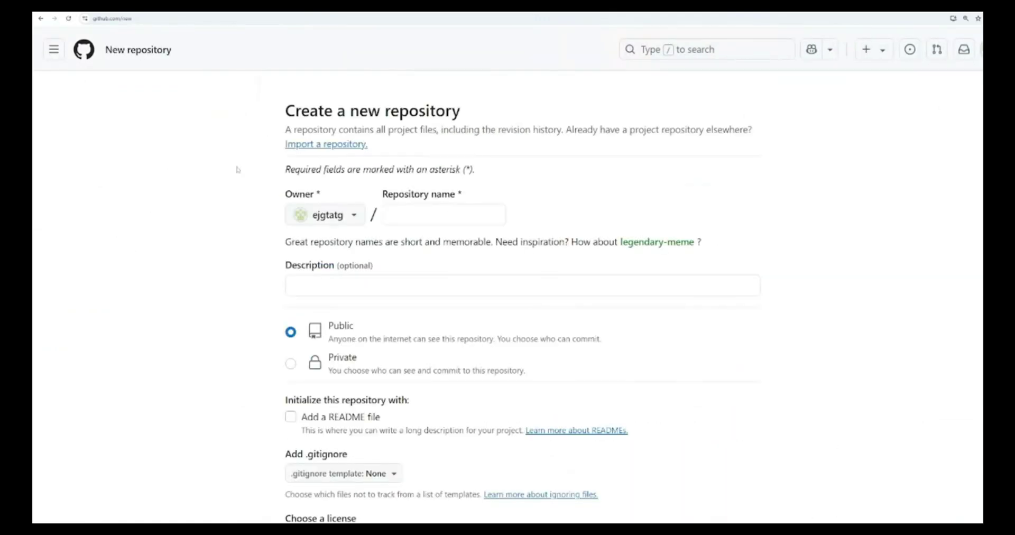
click(444, 209)
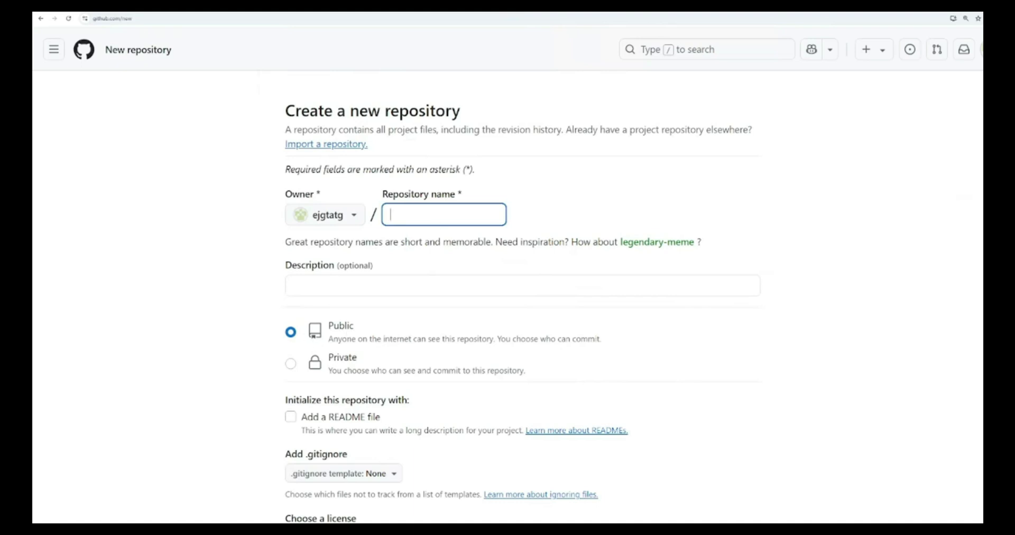
text(rdp)
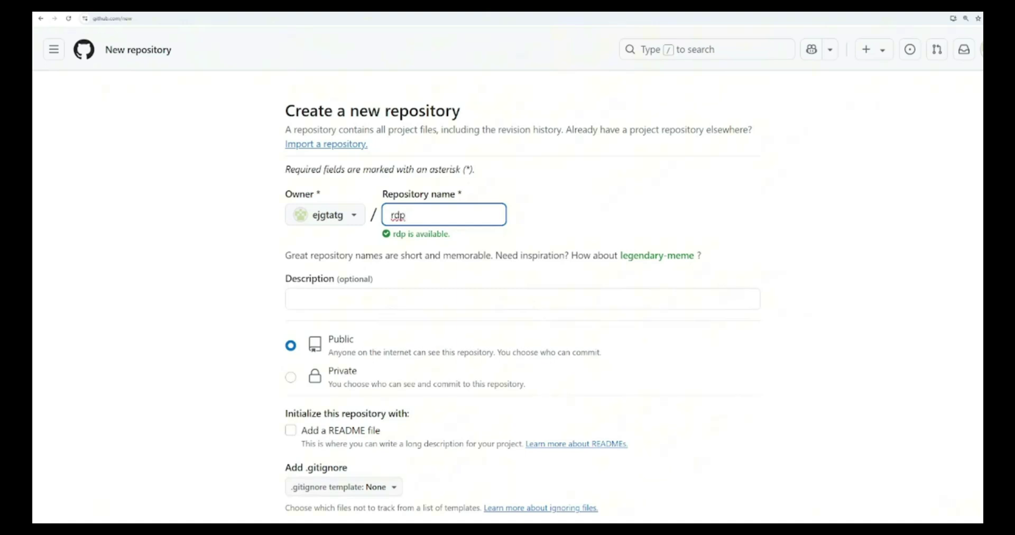
text(trrrrr)
scroll(616, 388, down, 3)
click(693, 459)
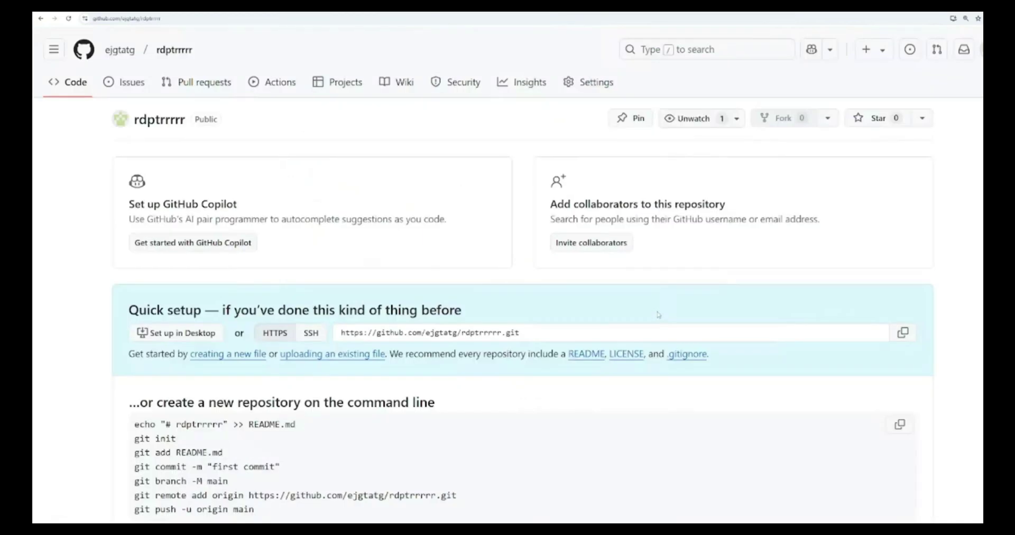
Start a new file in the repository with the path .github/workflows/rdp.yml and place the cursor in its empty contents.
click(233, 358)
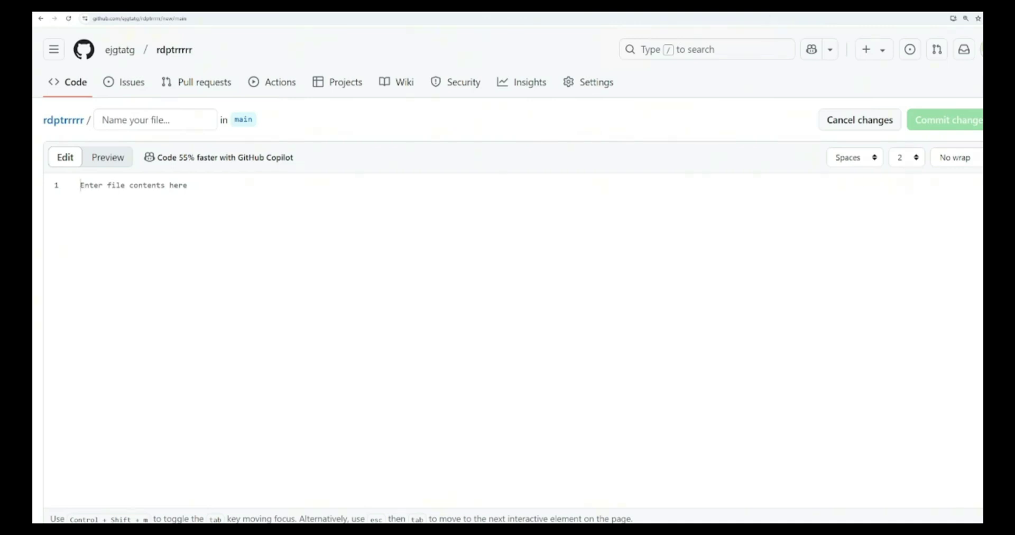
click(146, 120)
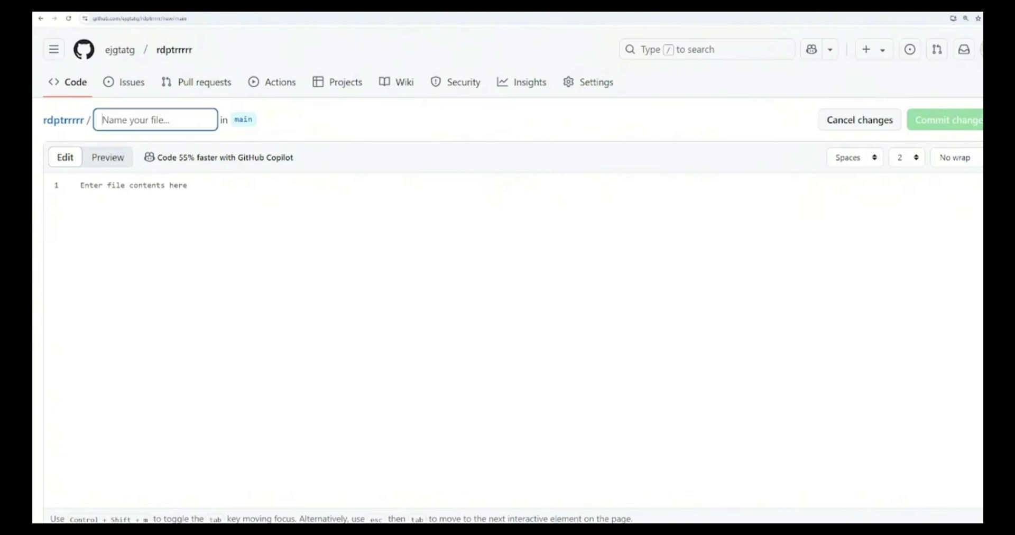
key(ctrl+v)
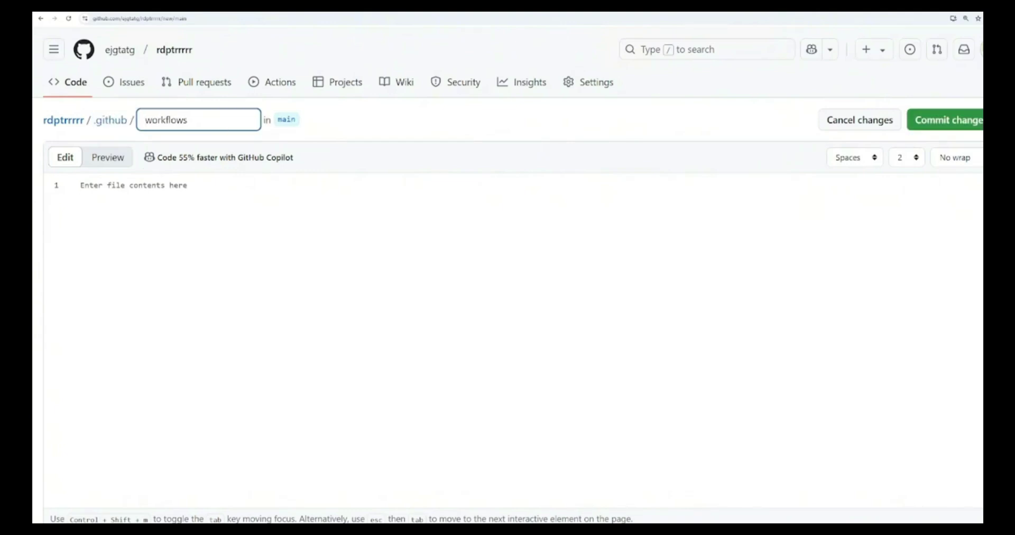
click(187, 120)
text(/)
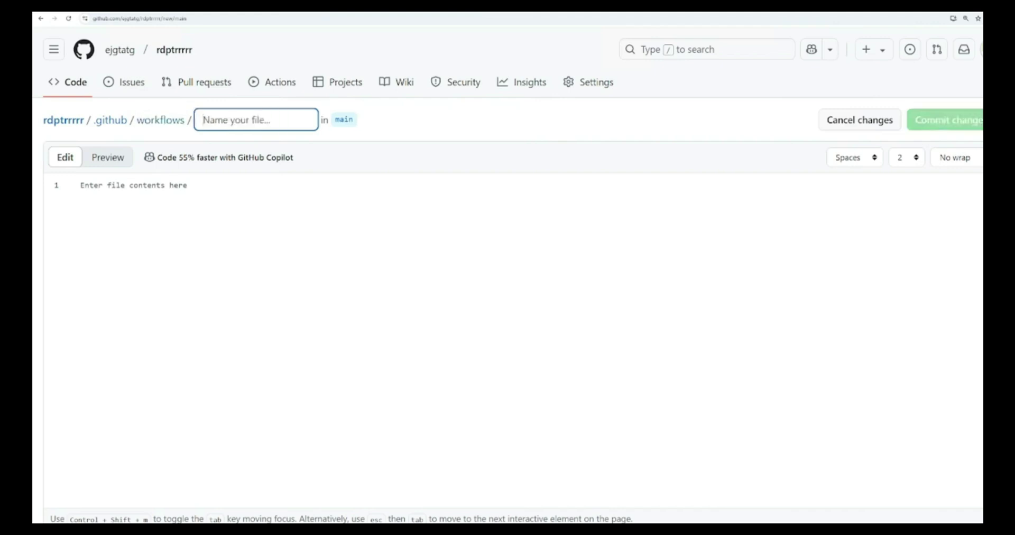
text(rd)
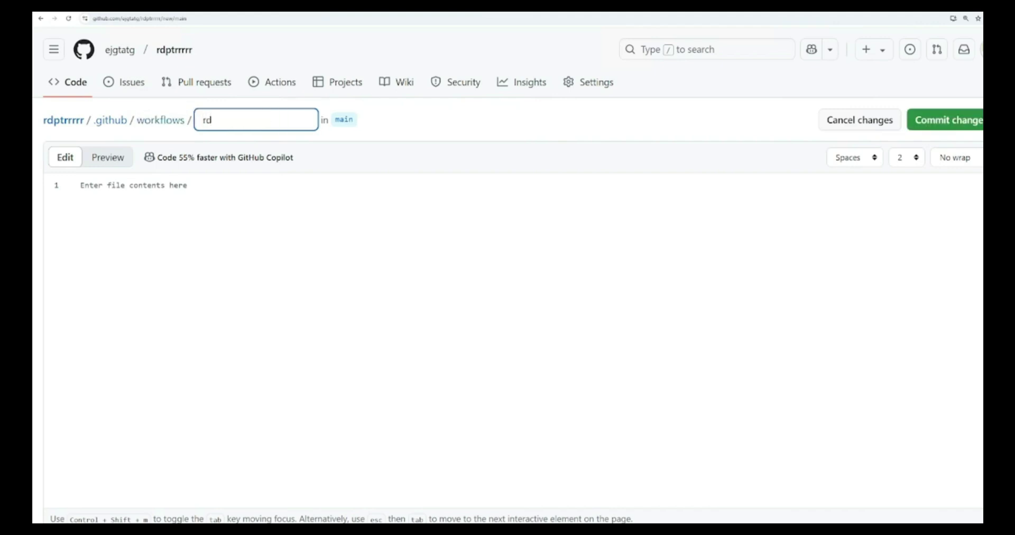
text(p.yml)
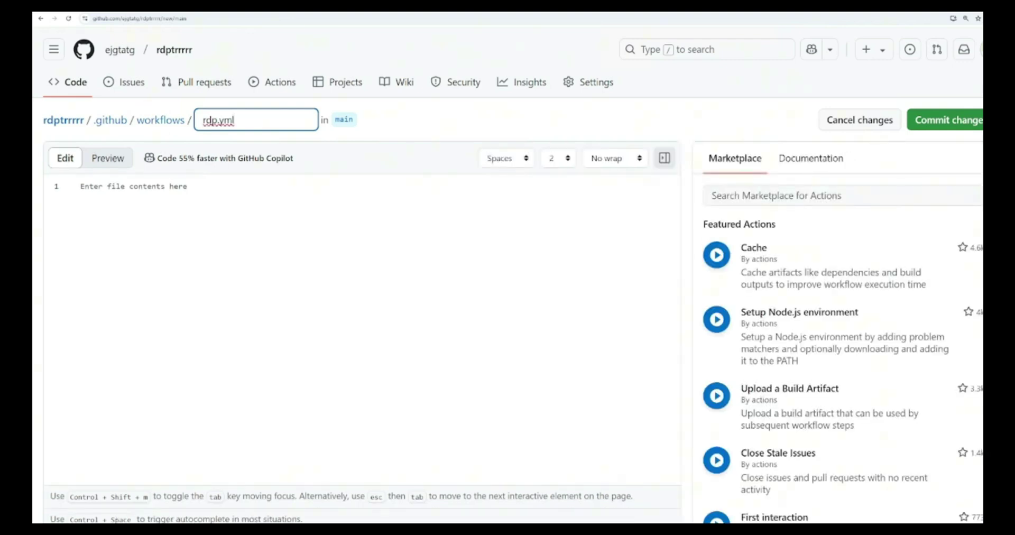
click(80, 186)
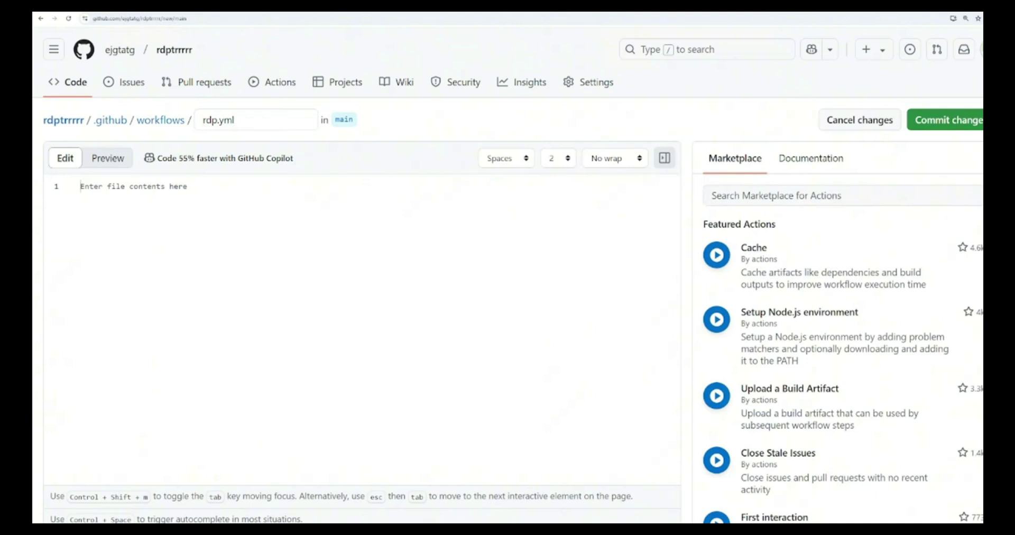
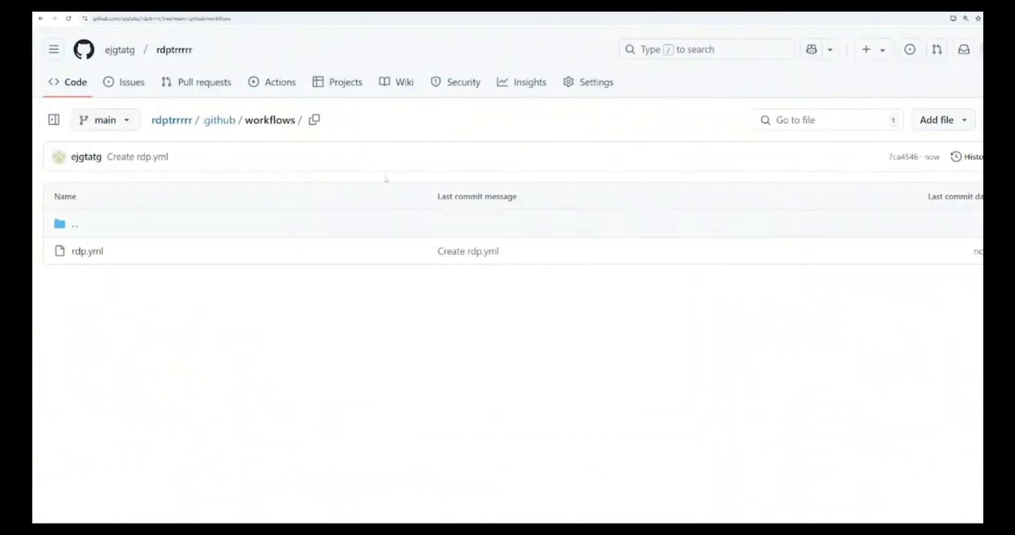
Check the repository's Actions page, and open the form for a new Actions repository secret in the repository settings.
click(273, 86)
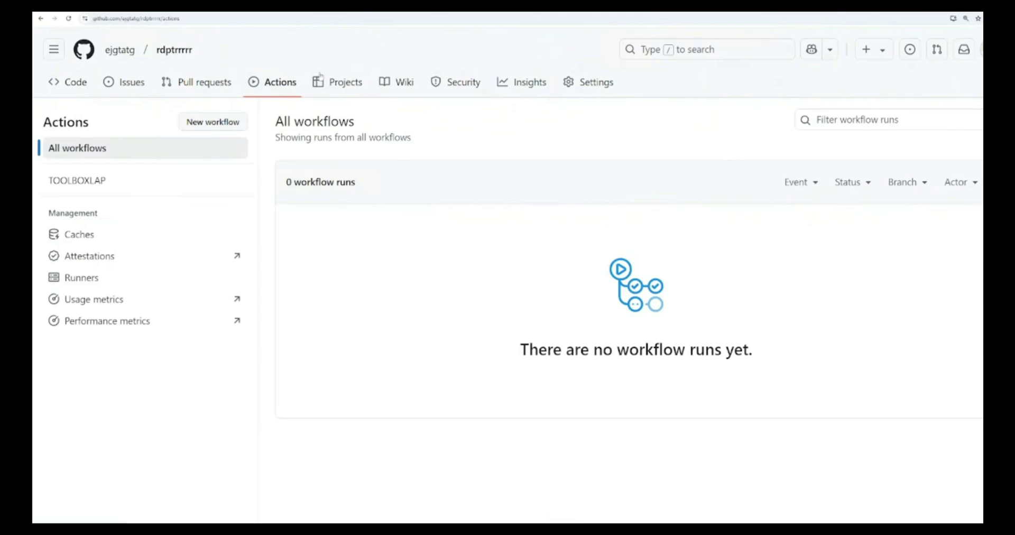
click(581, 89)
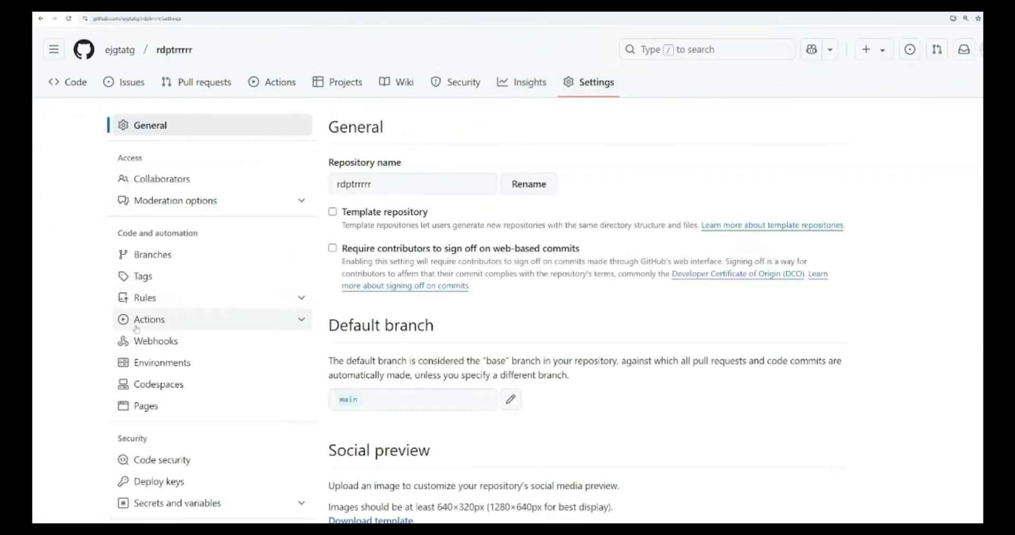
scroll(148, 320, down, 1)
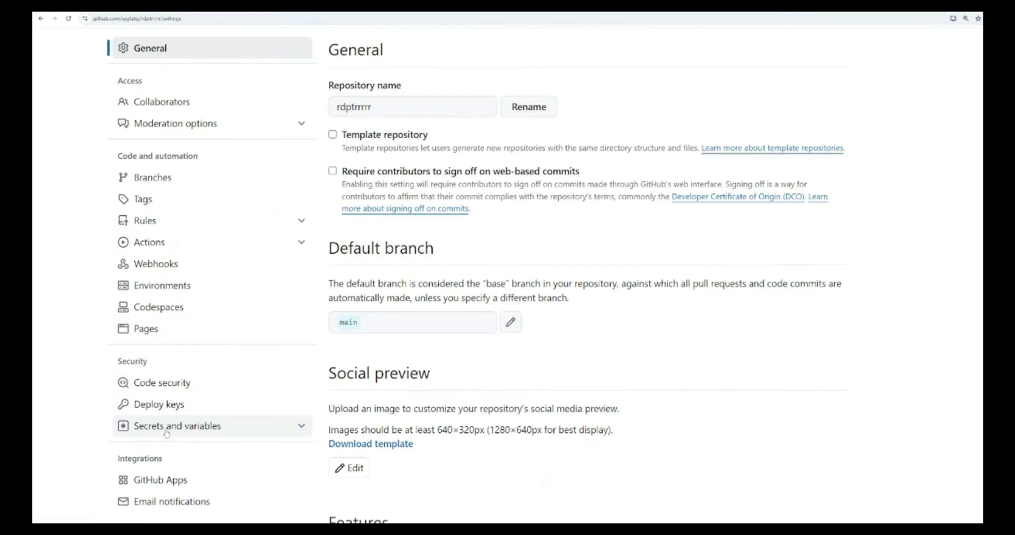
click(184, 428)
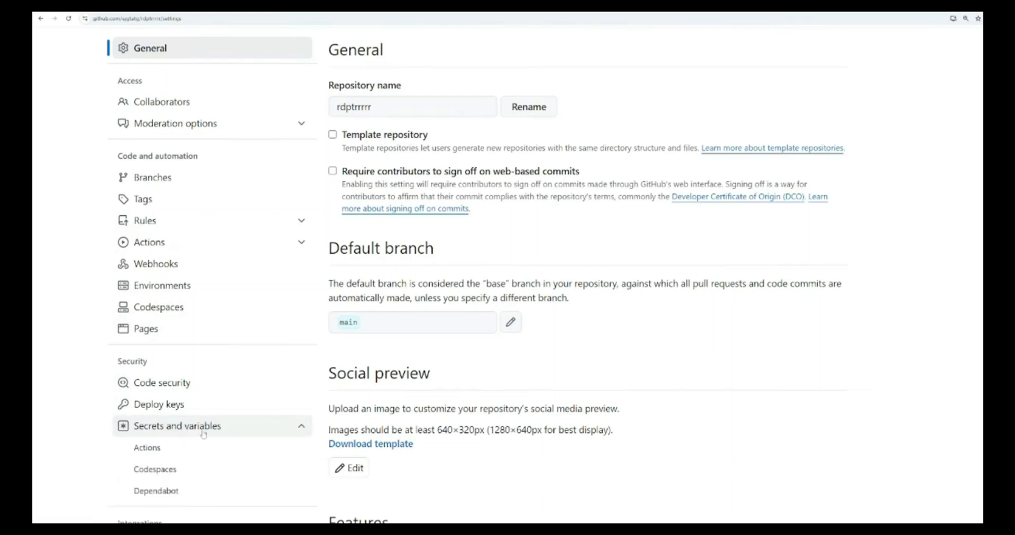
click(148, 450)
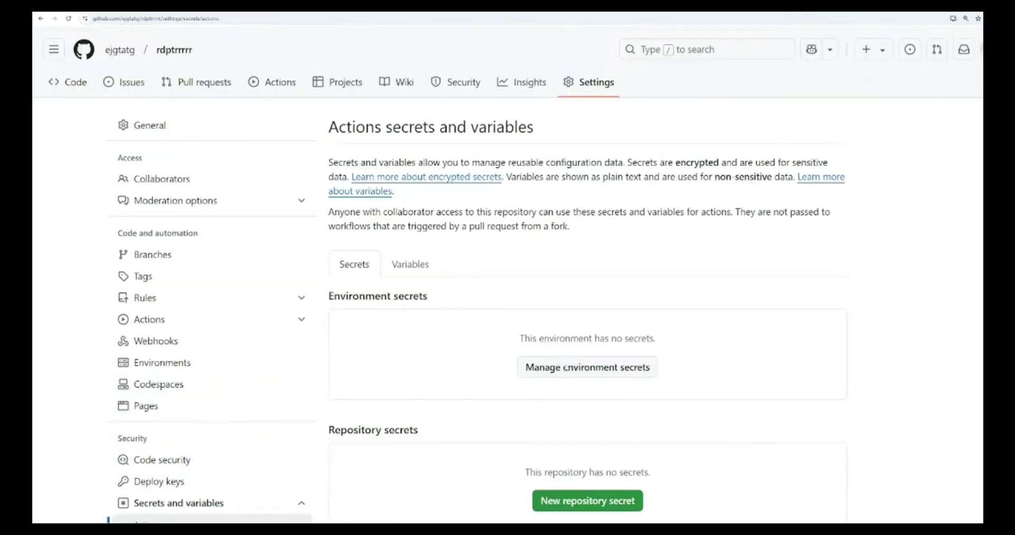
scroll(587, 438, down, 2)
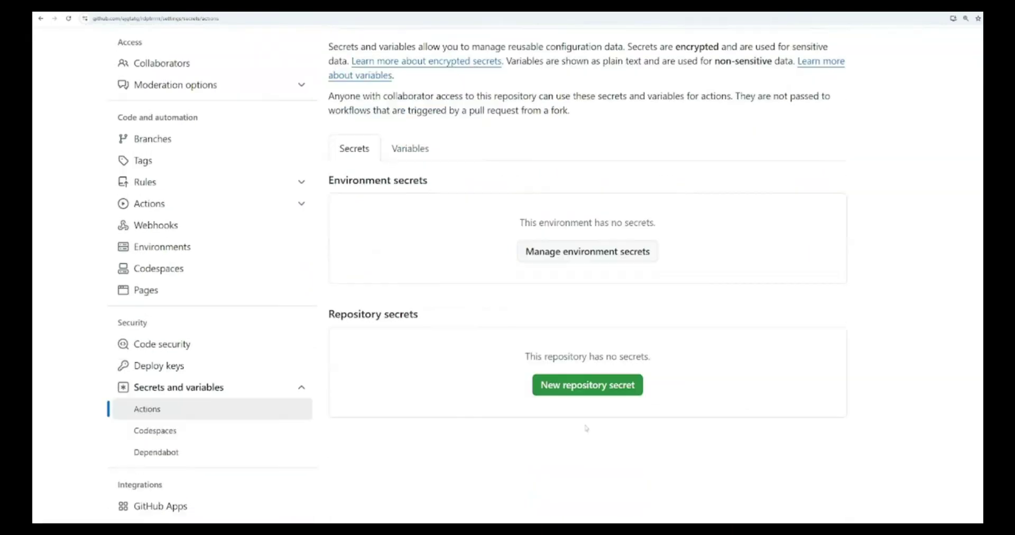
click(590, 389)
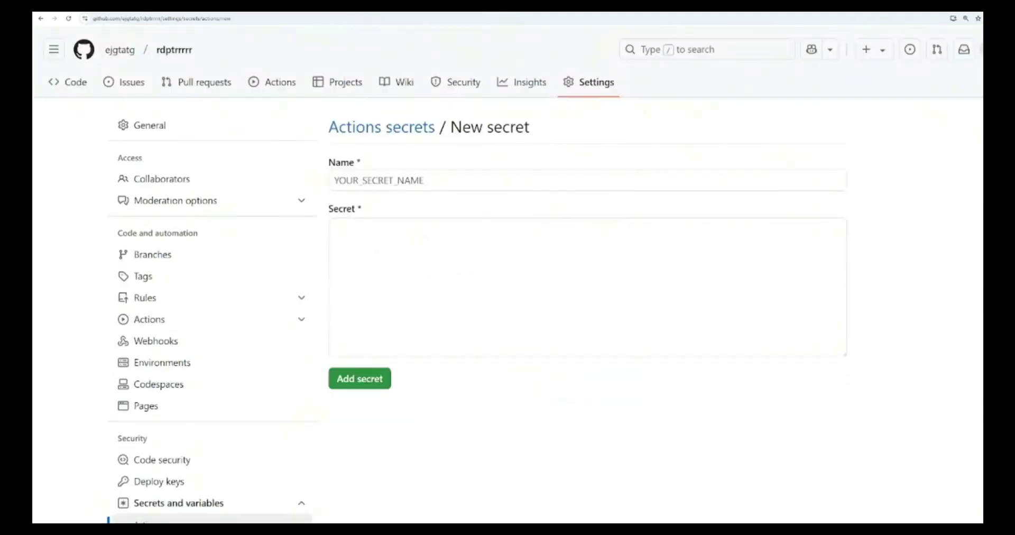
Name the secret pl, paste the playit secret key copied from Notepad as its value, and add it to the repository secrets.
text(p)
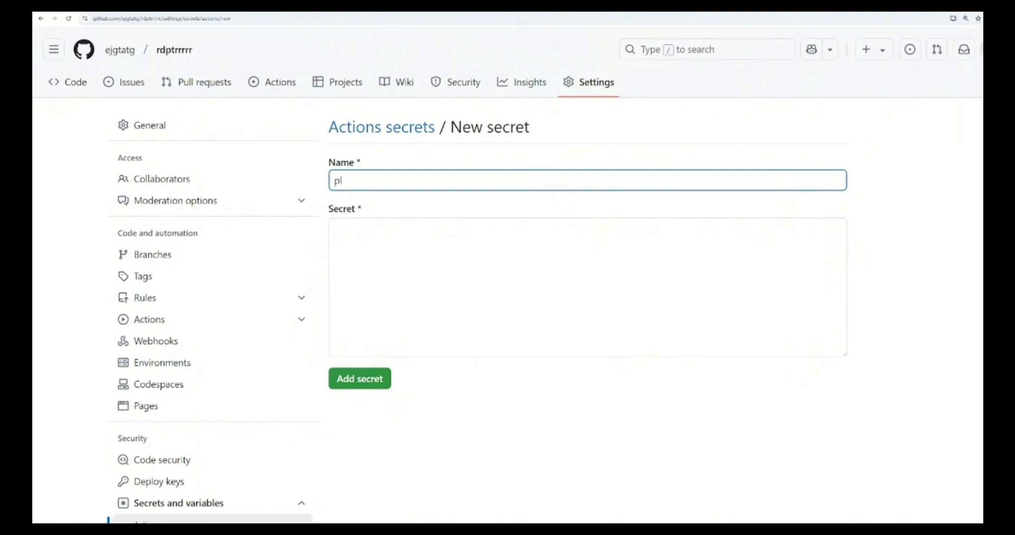
key(alt+Tab)
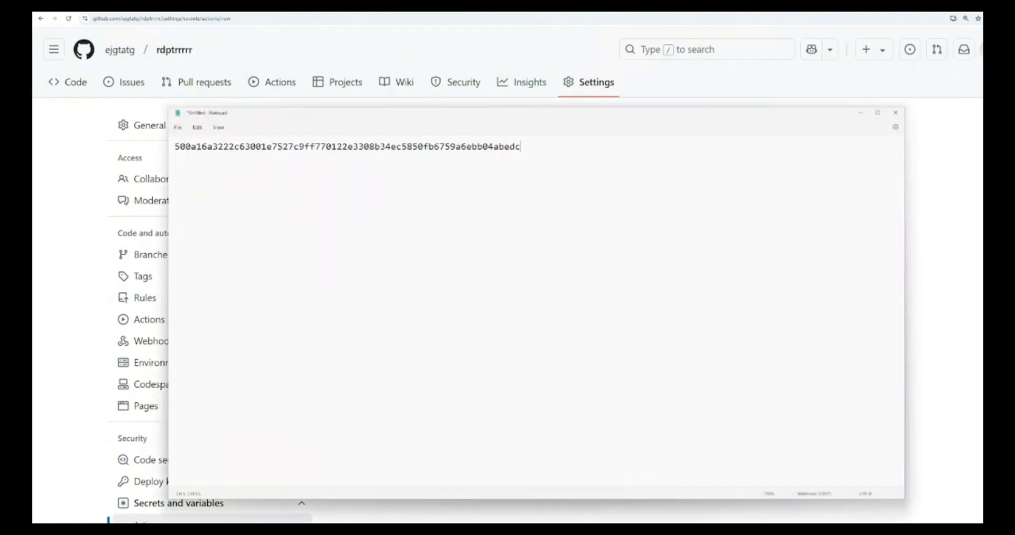
key(ctrl+a)
key(ctrl+c)
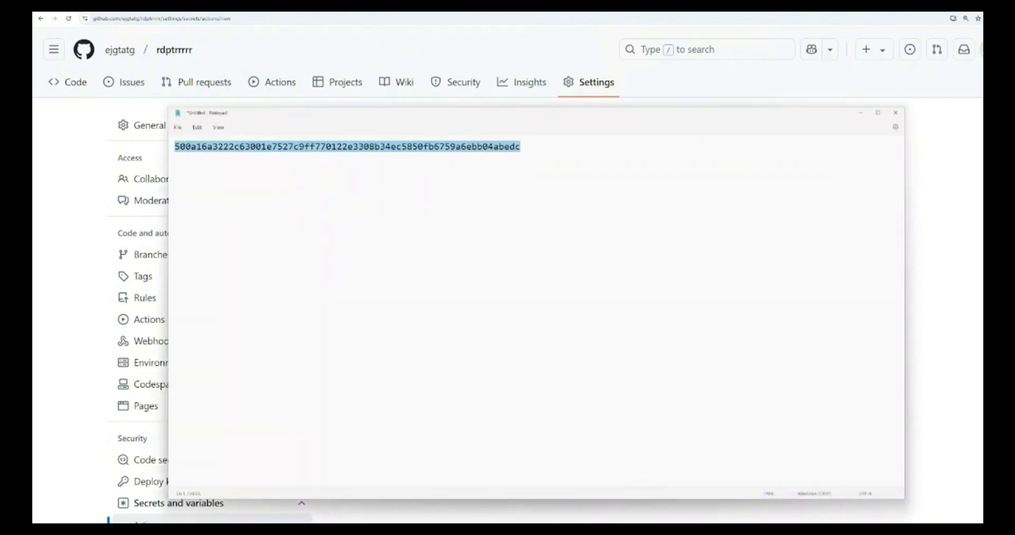
key(alt+Tab)
key(Tab)
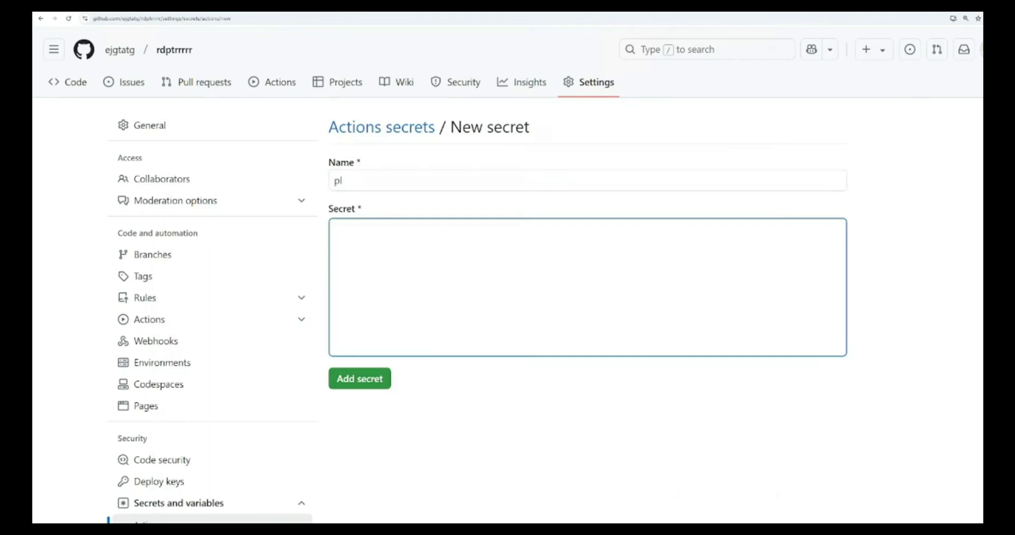
key(ctrl+v)
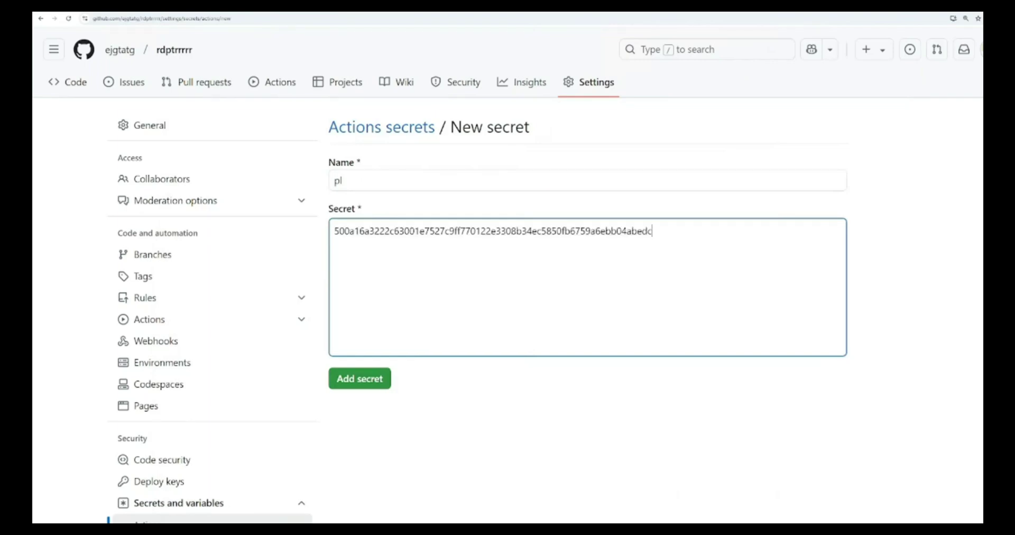
click(349, 384)
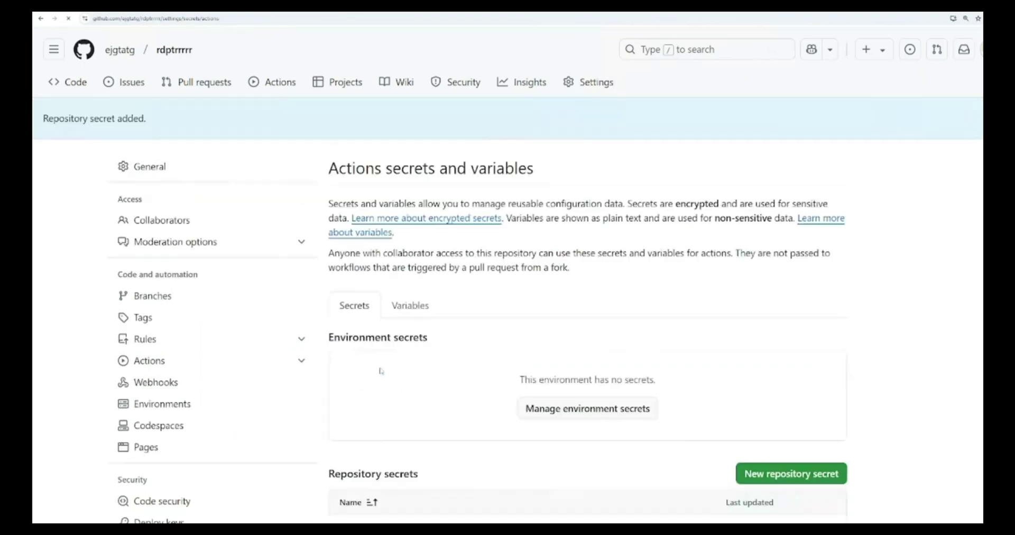
scroll(390, 342, down, 4)
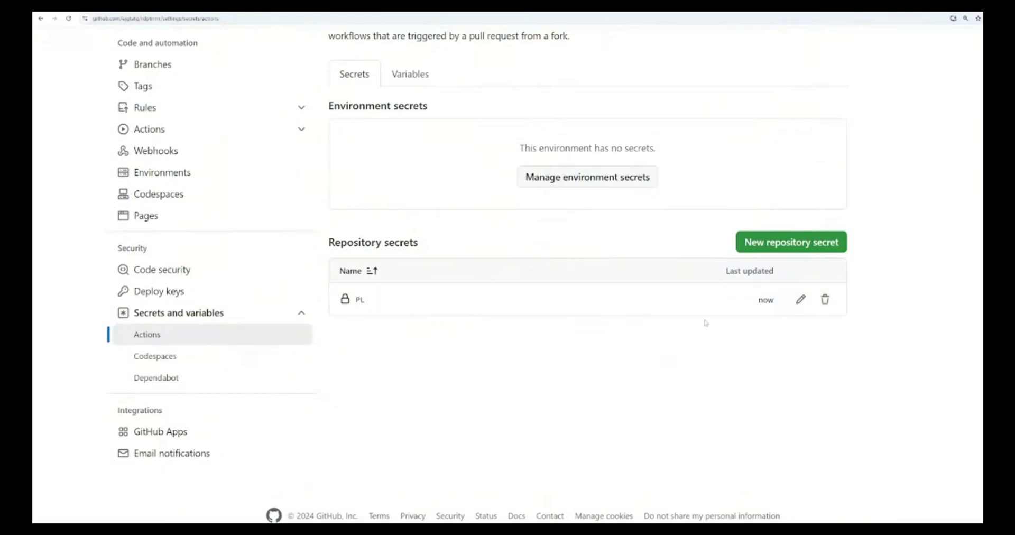
scroll(704, 322, up, 4)
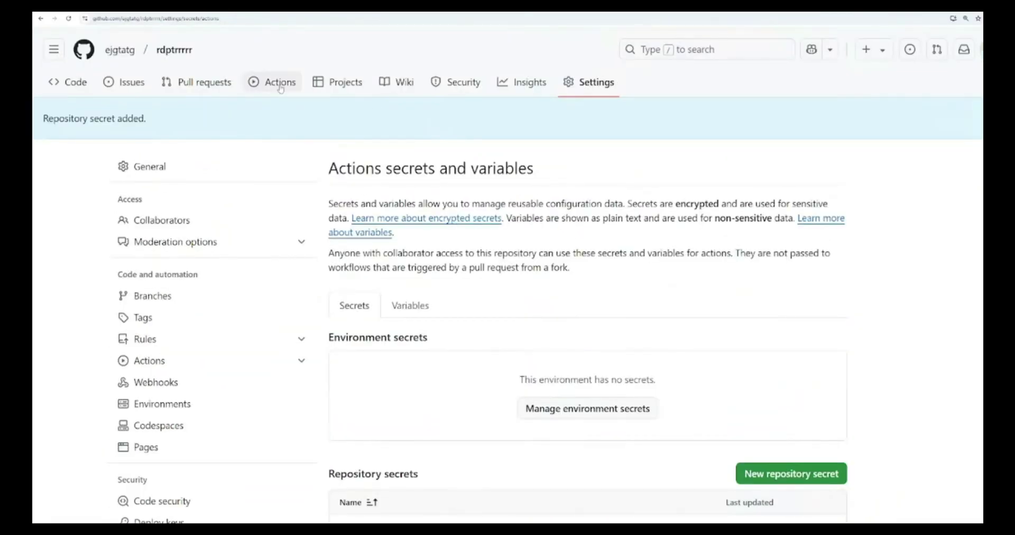
Run the TOOLBOXLAP workflow from the main branch and reload its page of workflow runs.
click(280, 84)
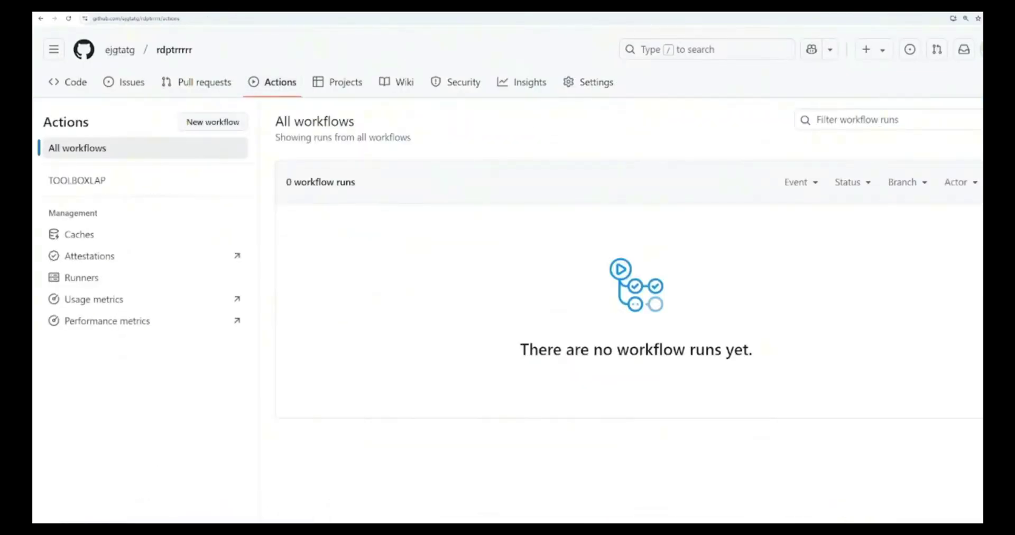
click(119, 181)
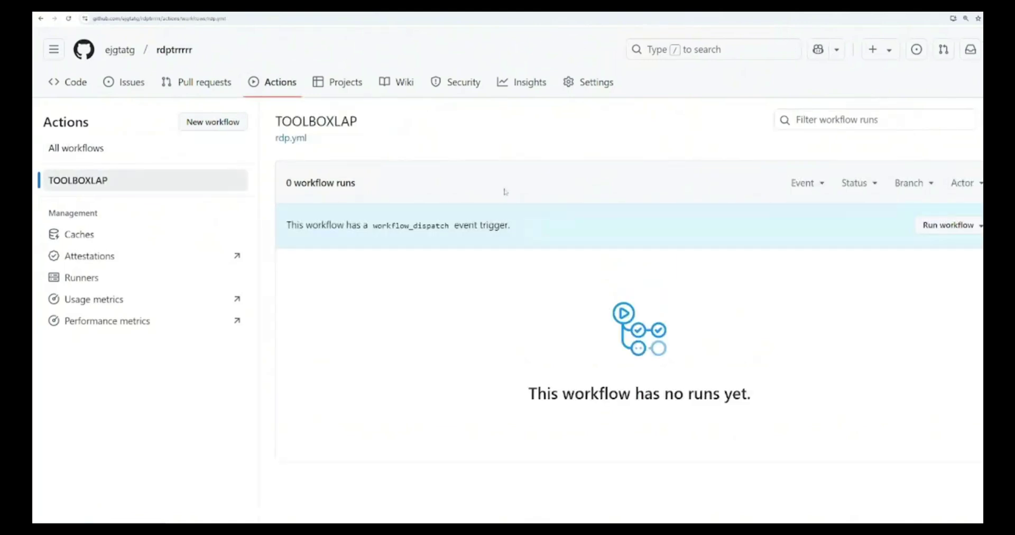
click(951, 225)
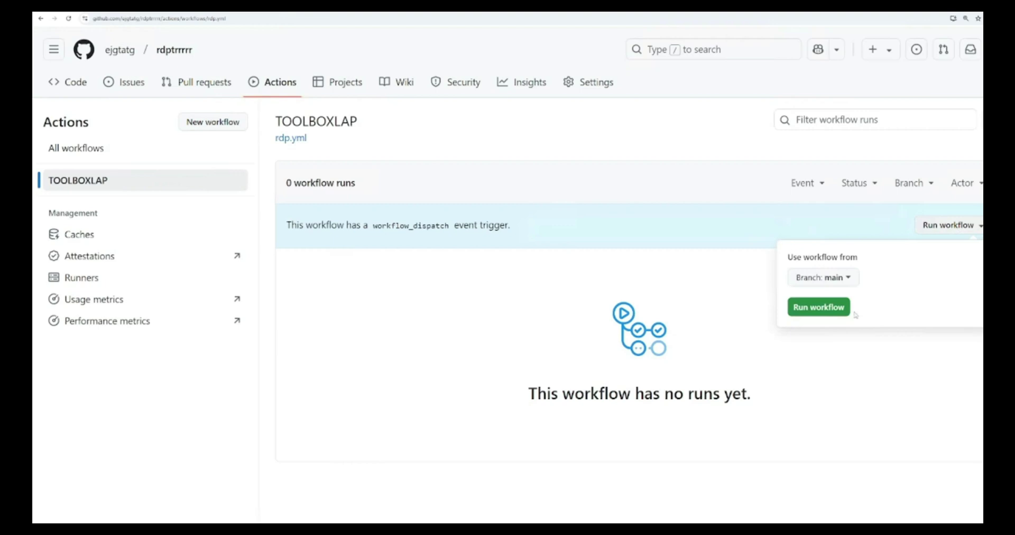
click(819, 308)
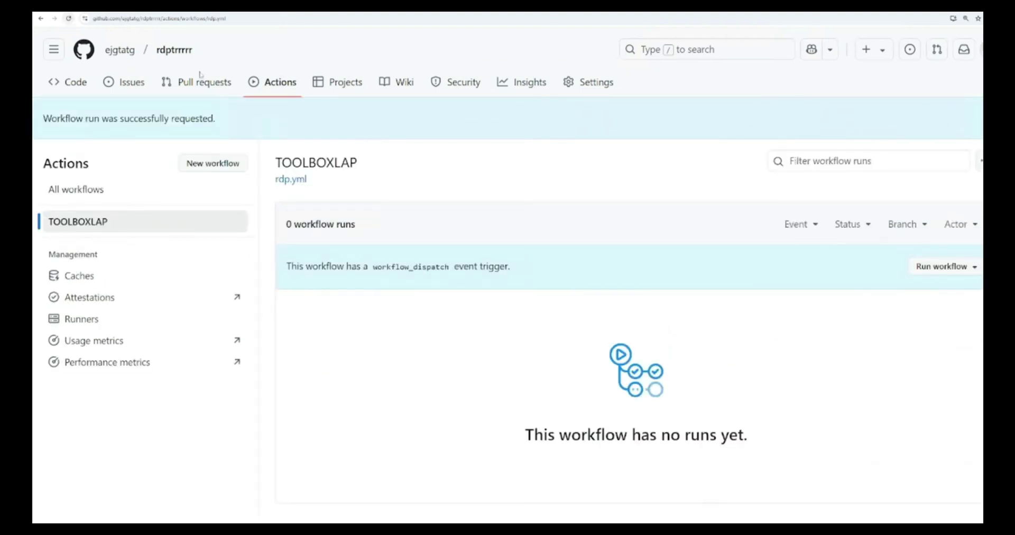
key(F5)
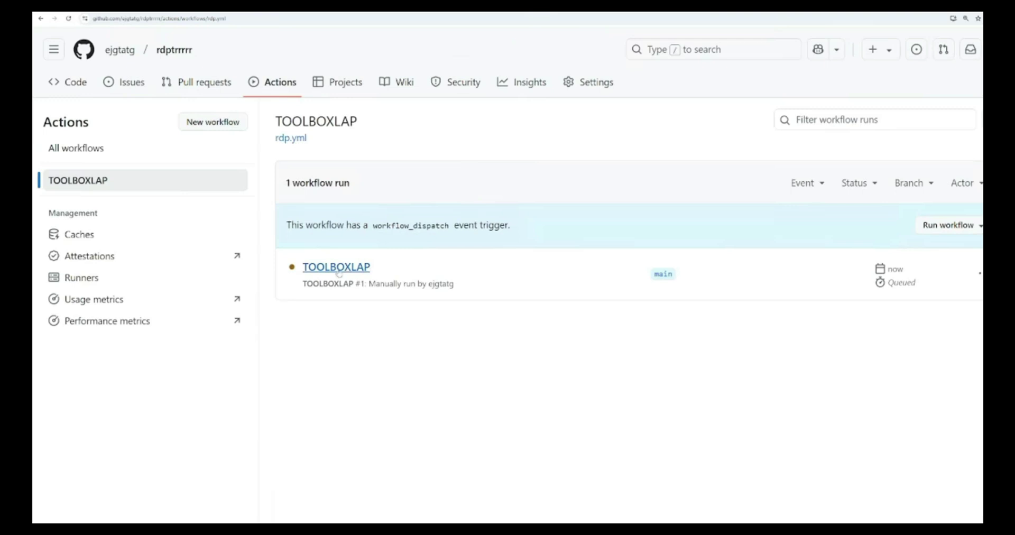
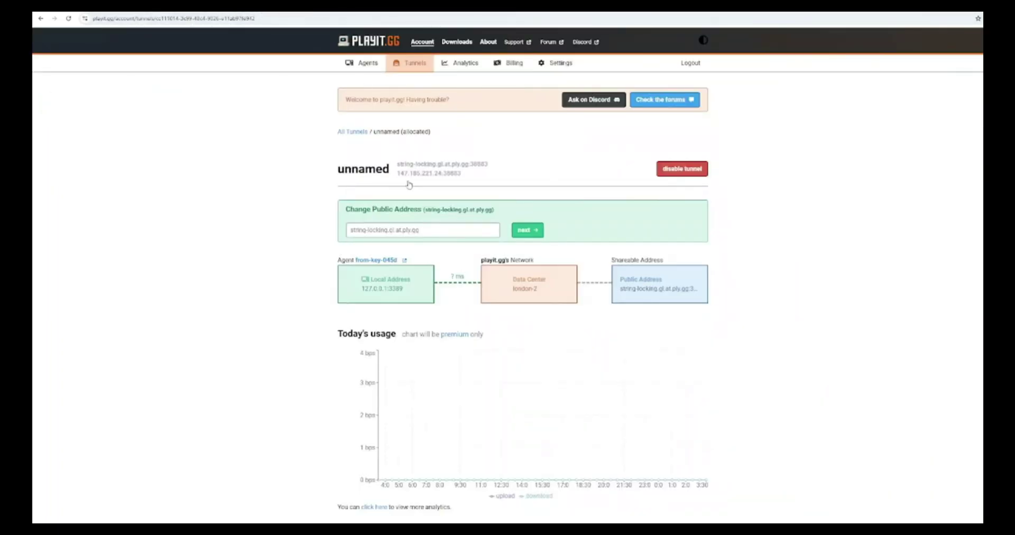
Copy the tunnel's public address 147.185.221.24:38883 from its playit.gg page and paste it below the secret key in Notepad.
triple_click(413, 176)
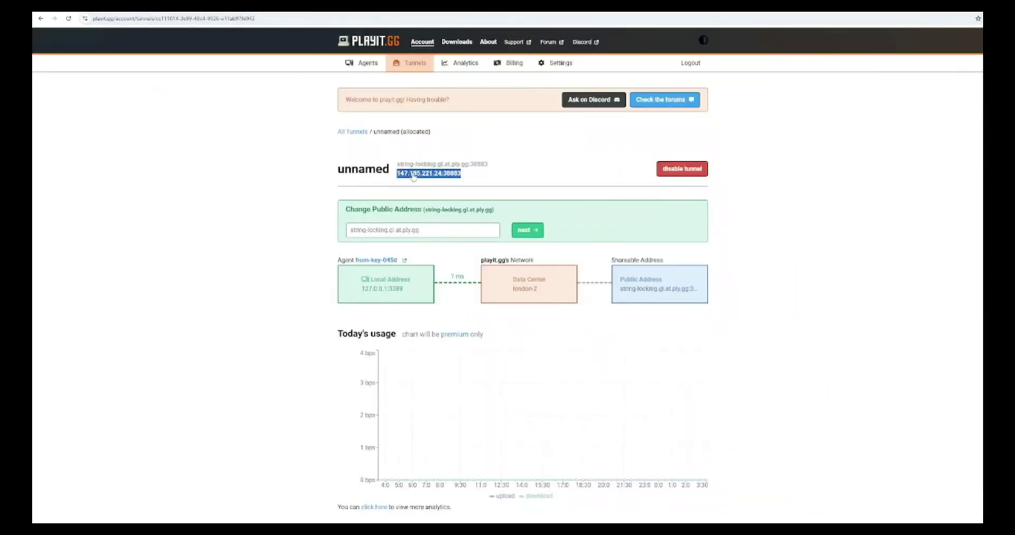
right_click(452, 177)
click(477, 185)
key(alt+Tab)
click(494, 147)
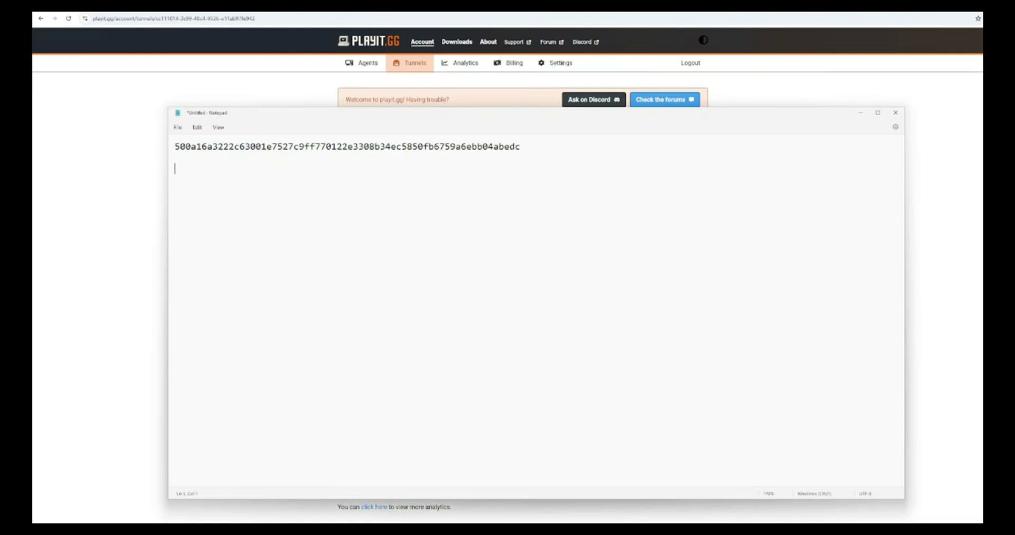
key(ctrl+v)
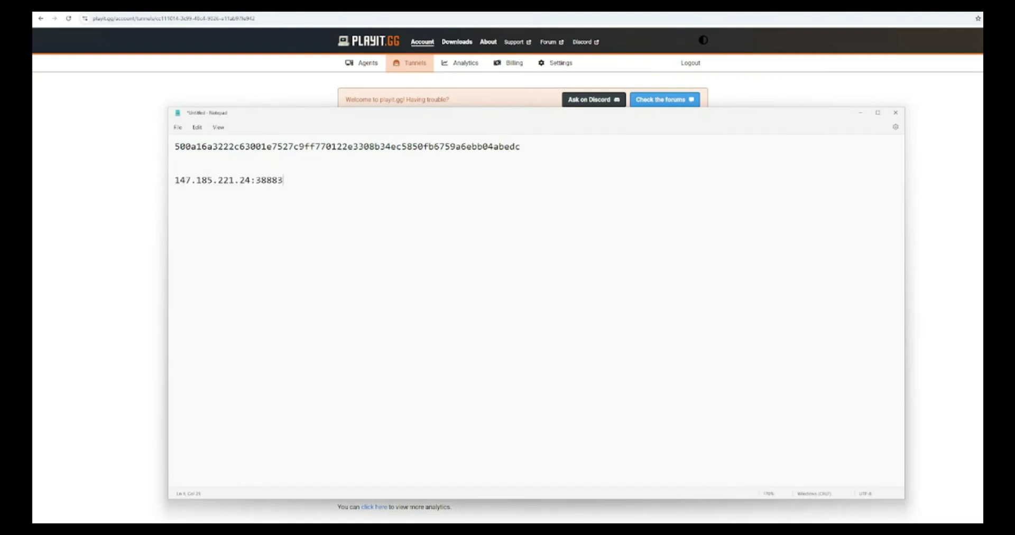
Copy the tunnel address from Notepad, open Remote Desktop Connection, and connect to 147.185.221.24:38883.
drag(283, 179, 174, 180)
right_click(268, 184)
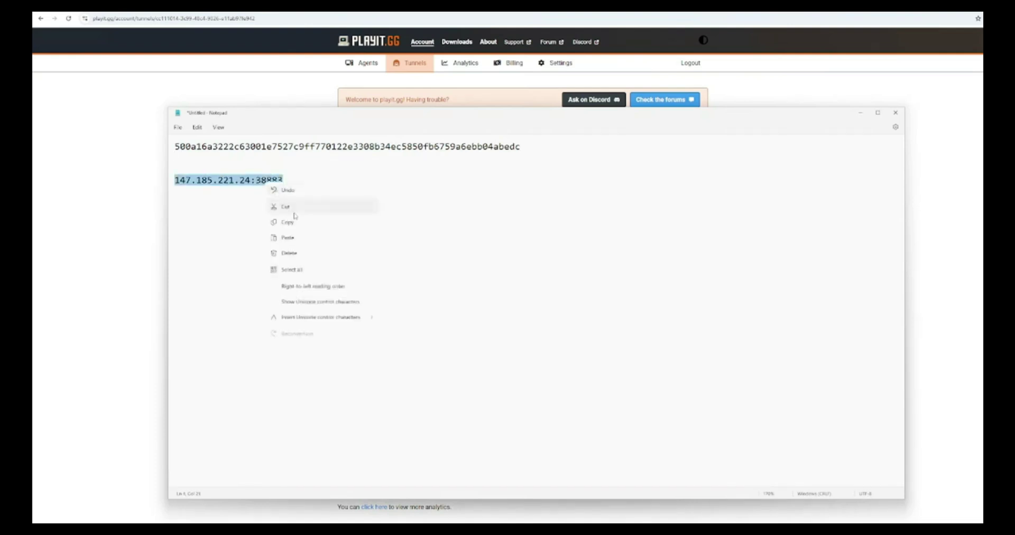
click(299, 222)
key(super)
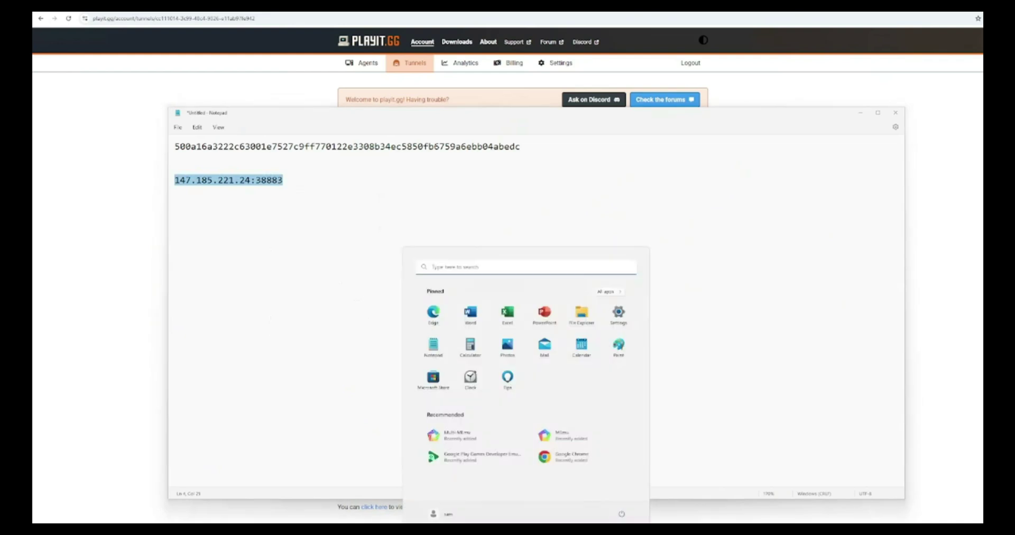
text(Remote Desktop Connection)
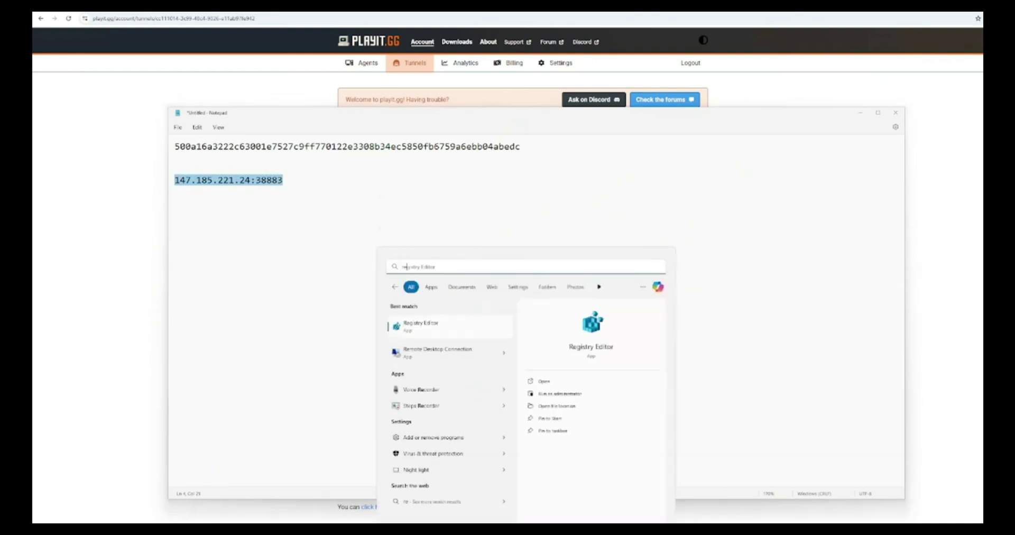
key(Return)
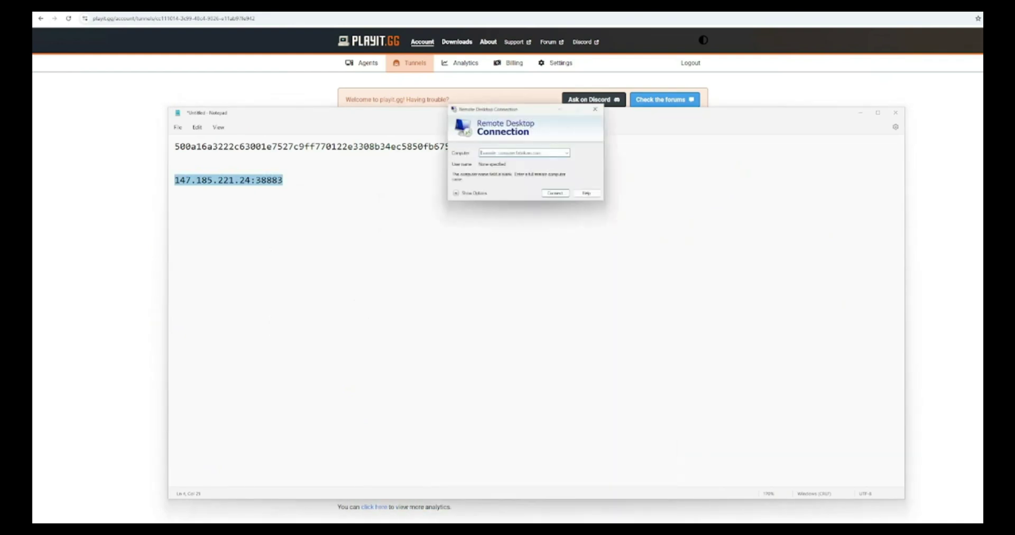
key(ctrl+v)
key(Return)
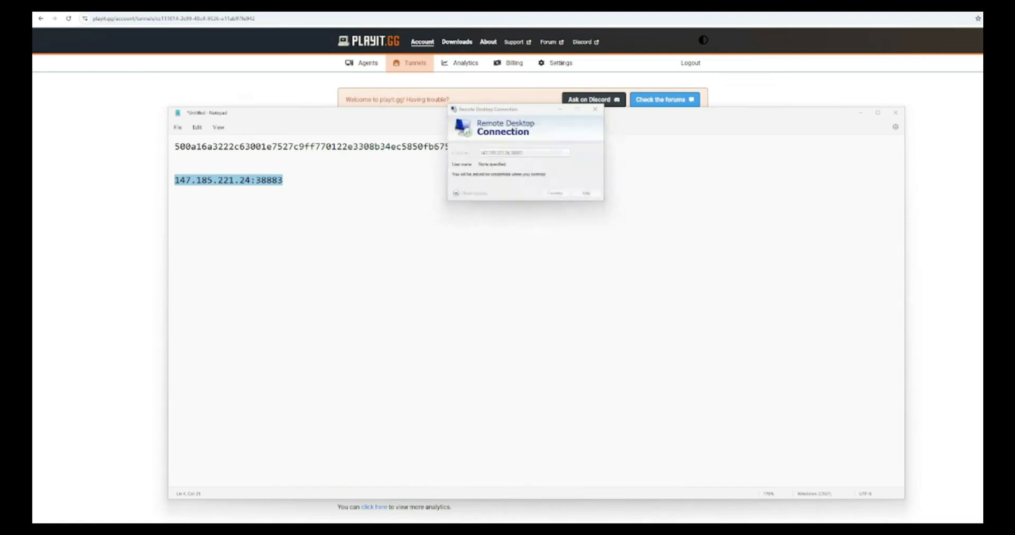
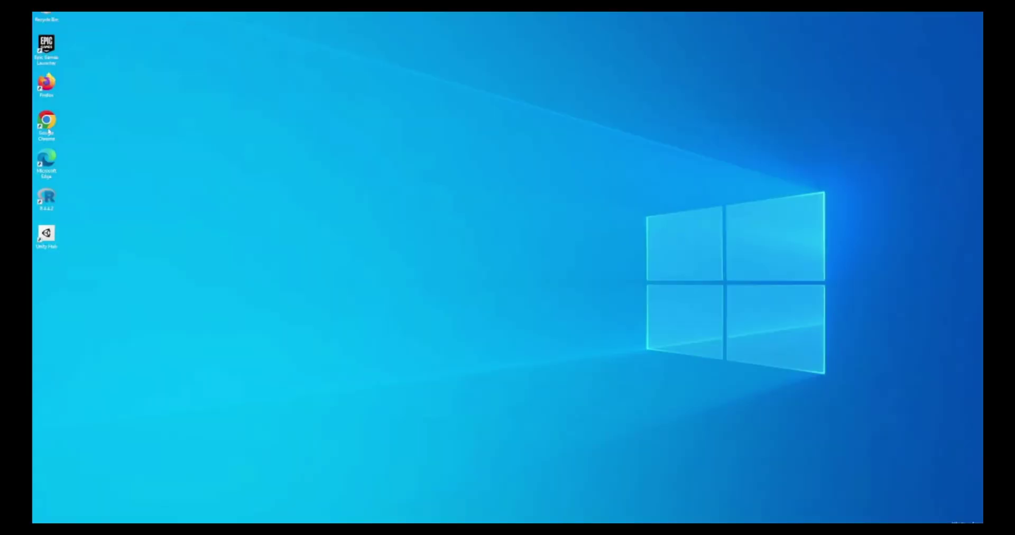
Open Google Chrome on the remote desktop, continue without signing in, and maximize the browser window.
double_click(48, 128)
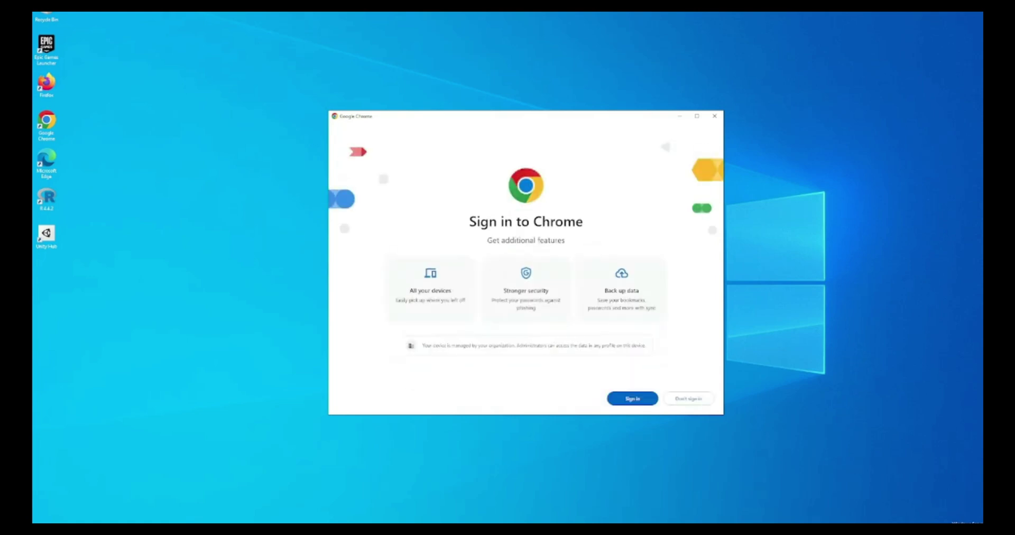
click(702, 400)
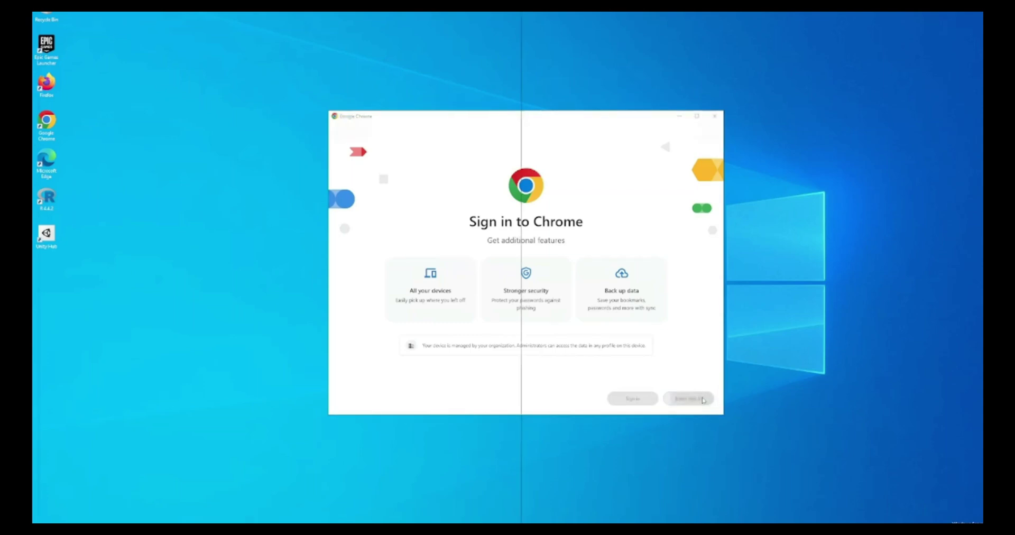
click(342, 279)
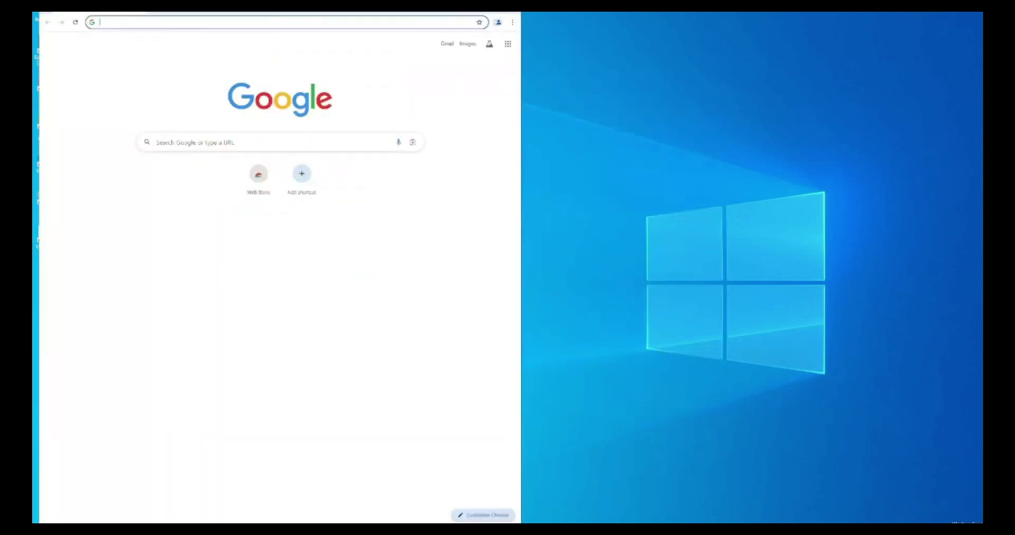
click(499, 12)
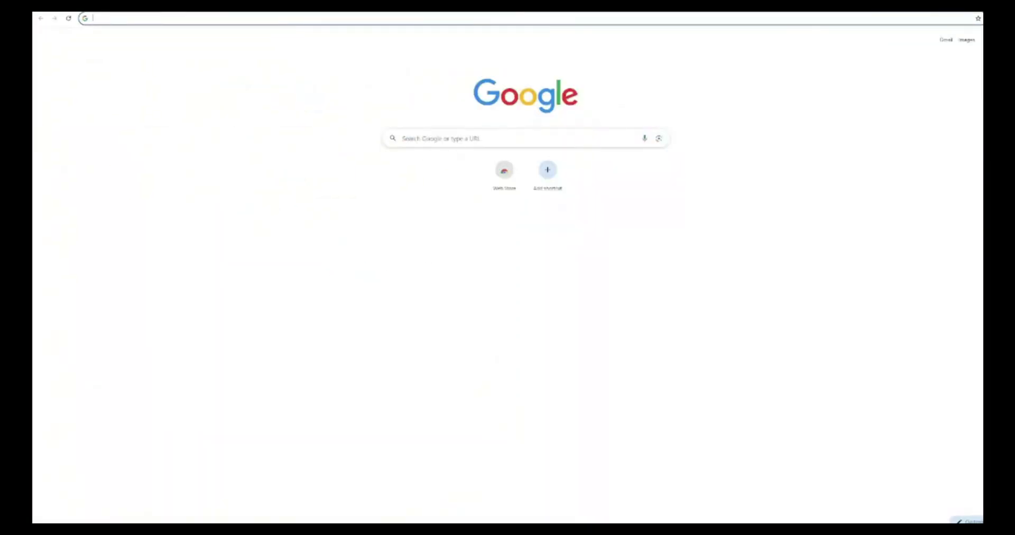
Search Google for speed test, run the connection test on speedtest.net, and dismiss the site's location request.
click(402, 138)
text(s)
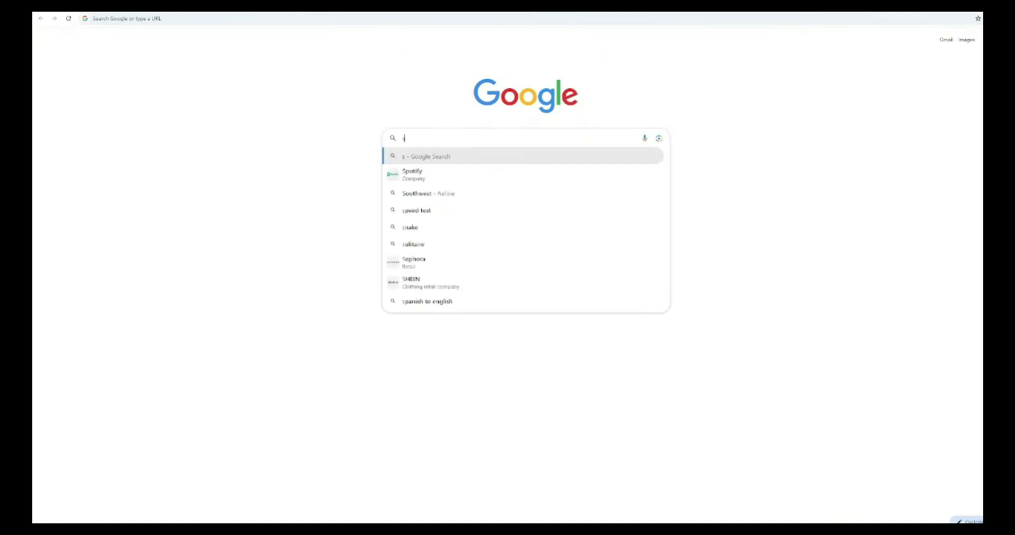
click(418, 210)
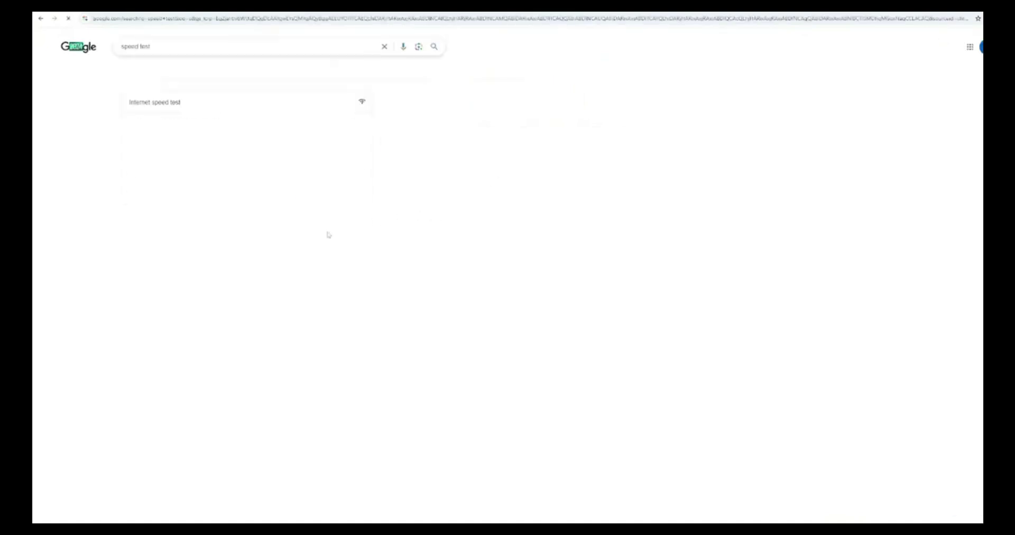
click(188, 255)
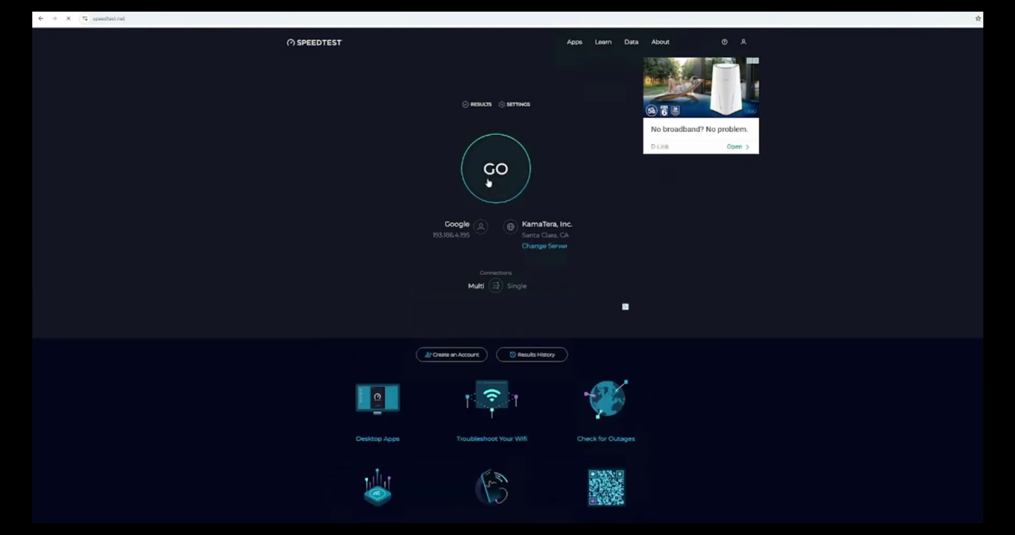
click(486, 181)
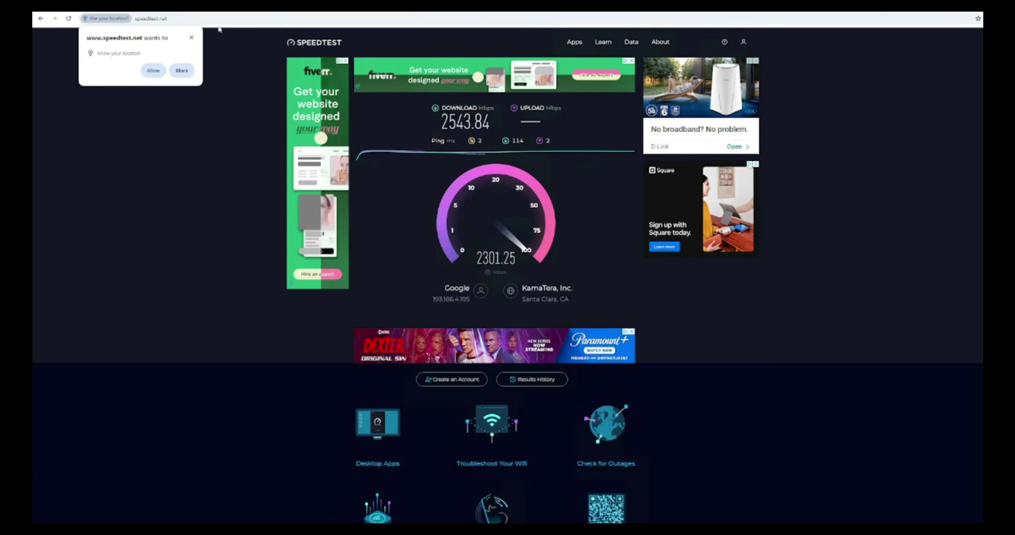
click(192, 37)
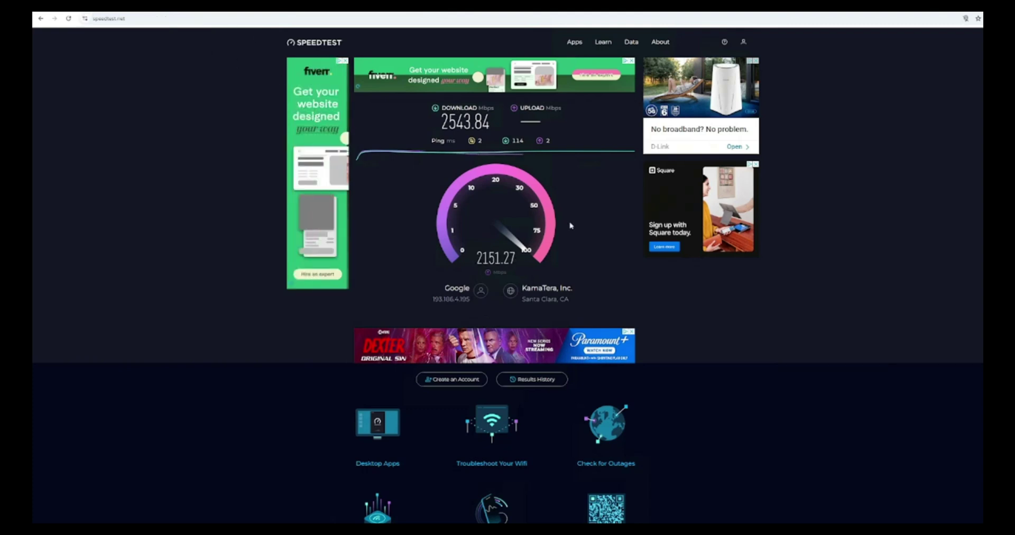